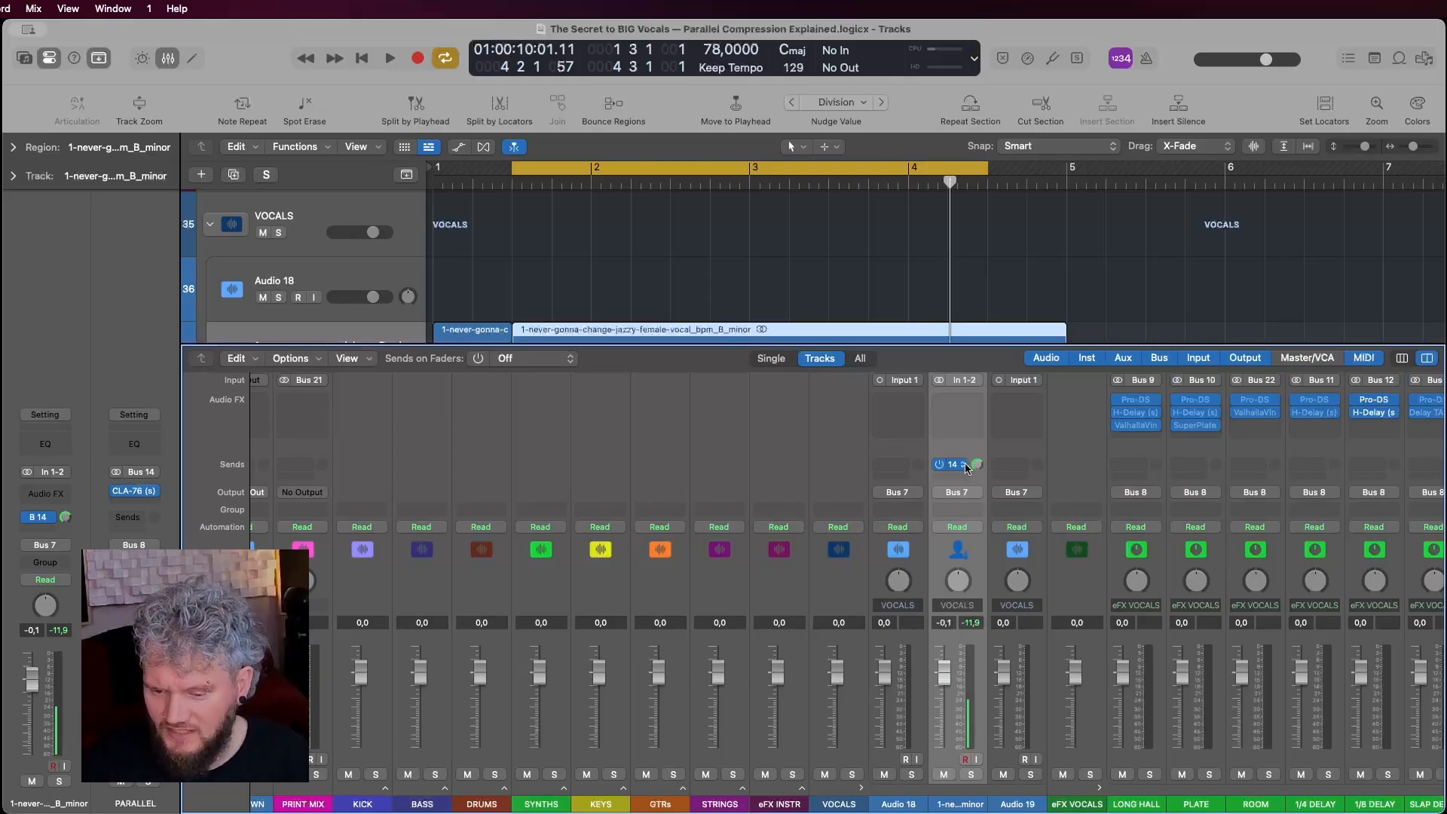
# Switch the vocal track's Bus 14 send to pre-fader and open the CLA-76 compressor on the PARALLEL channel
pyautogui.click(967, 465)
pyautogui.click(963, 565)
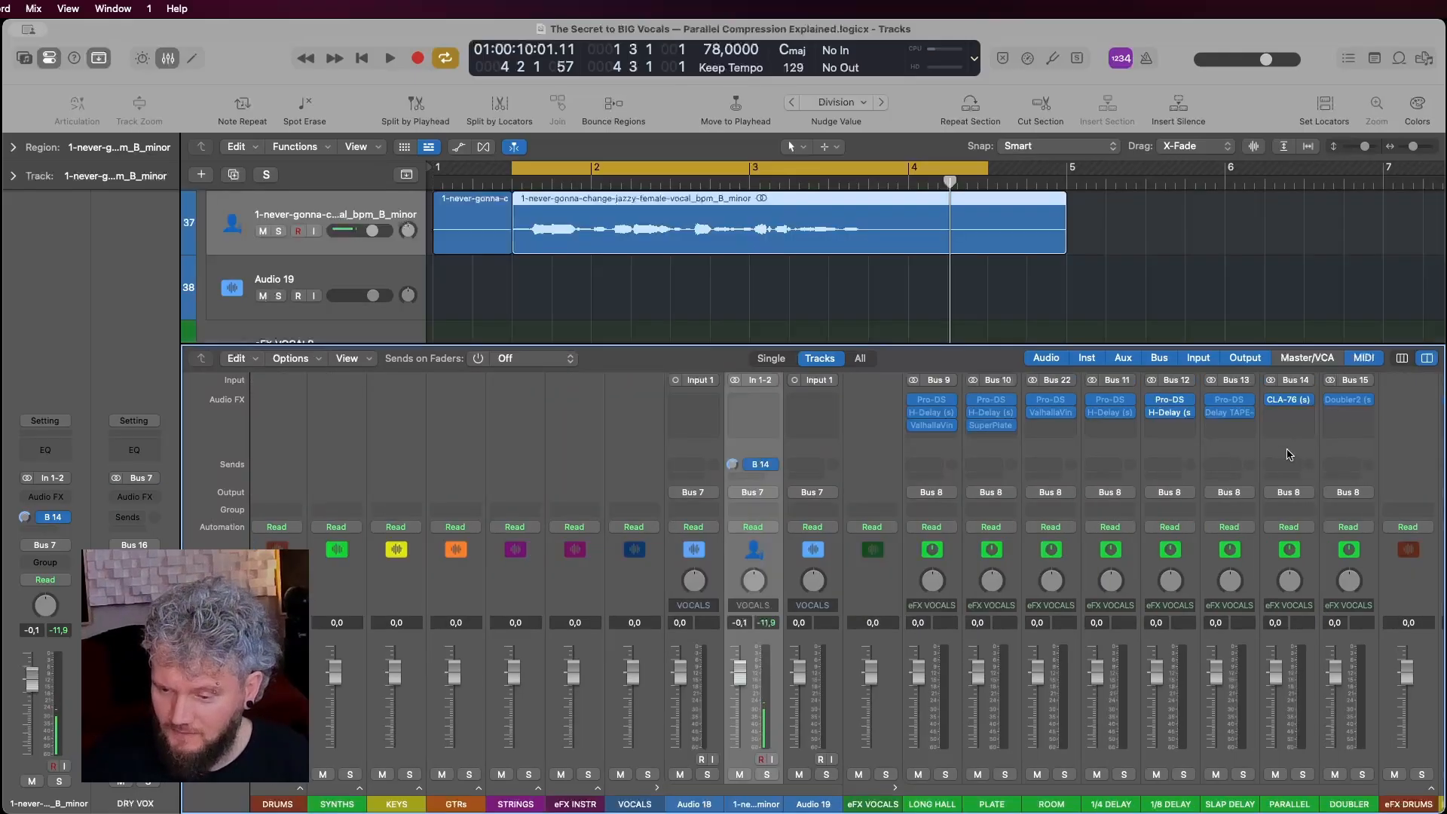
pyautogui.click(1290, 454)
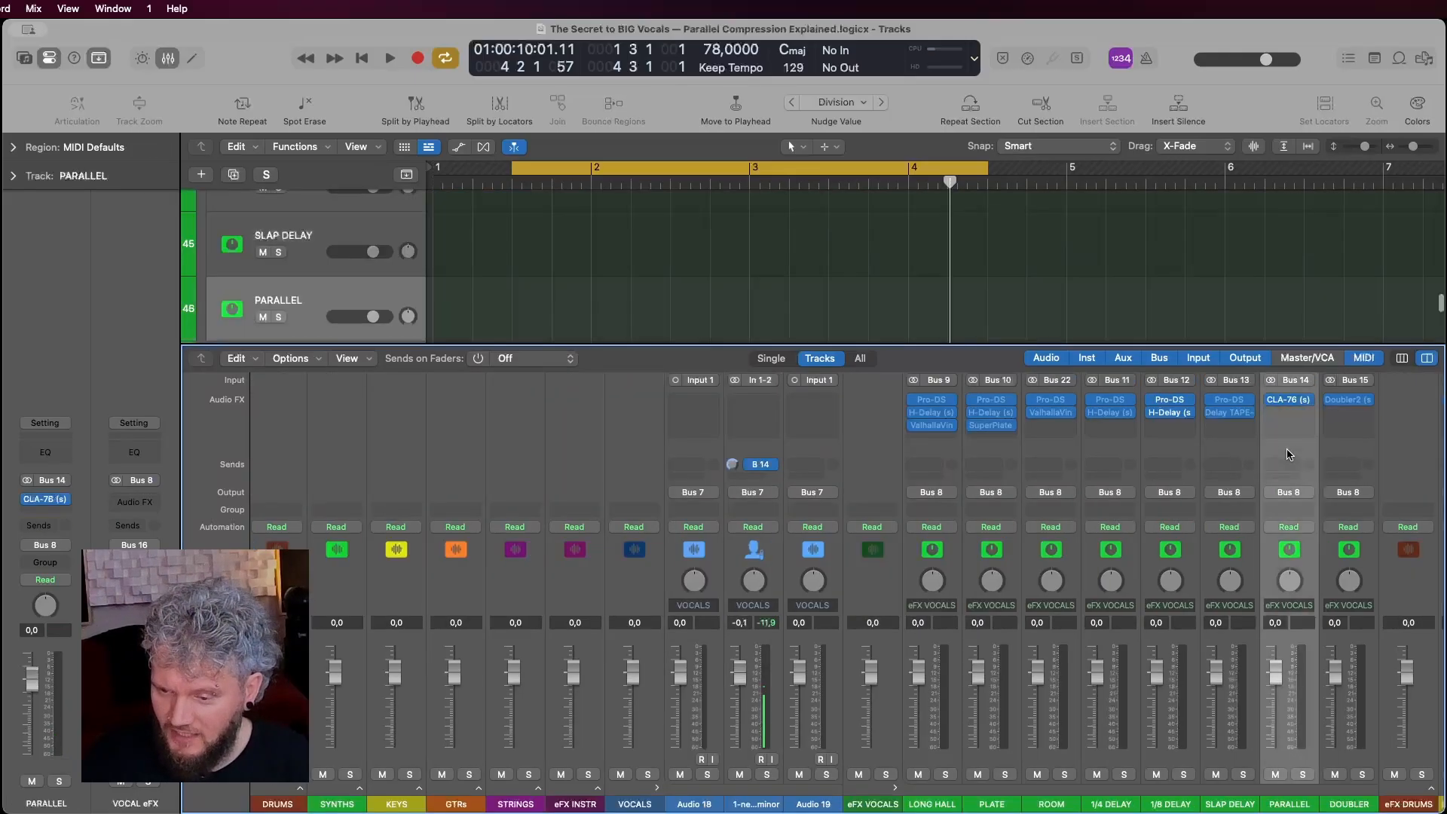
pyautogui.click(1291, 403)
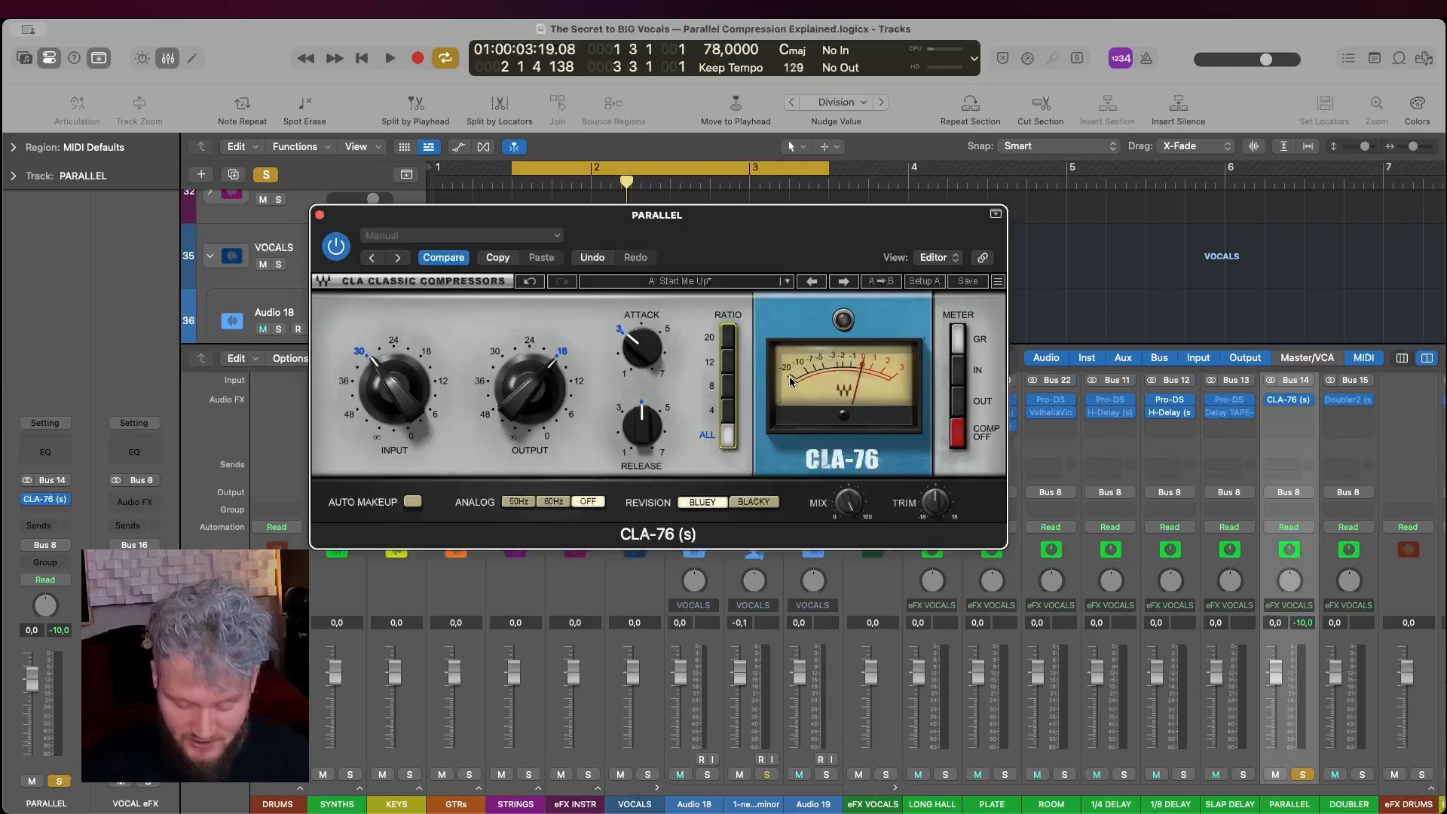
# Raise the CLA-76 input level while playing back the soloed PARALLEL channel
pyautogui.press('space')
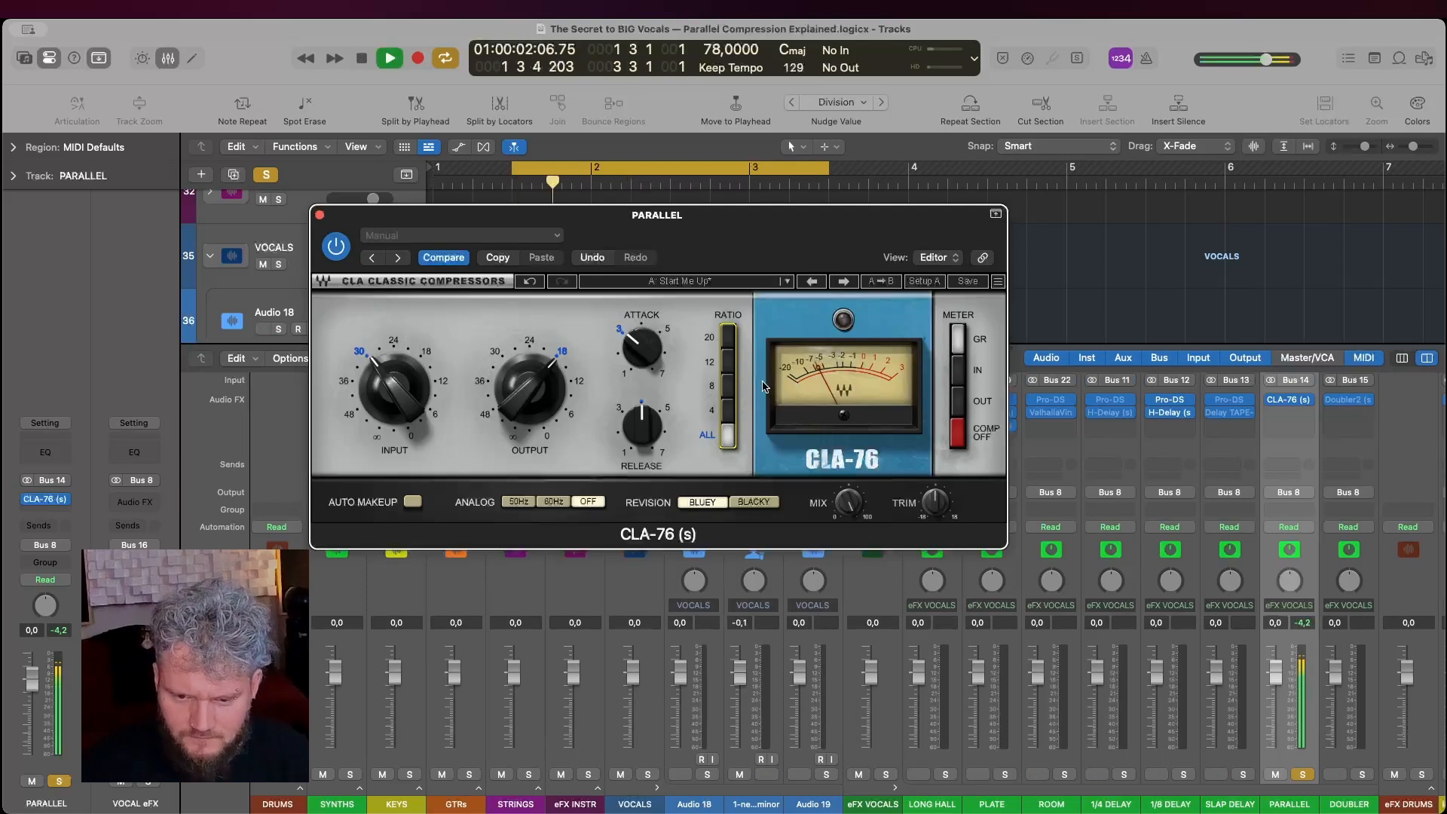
pyautogui.moveTo(434, 411); pyautogui.dragTo(394, 330)
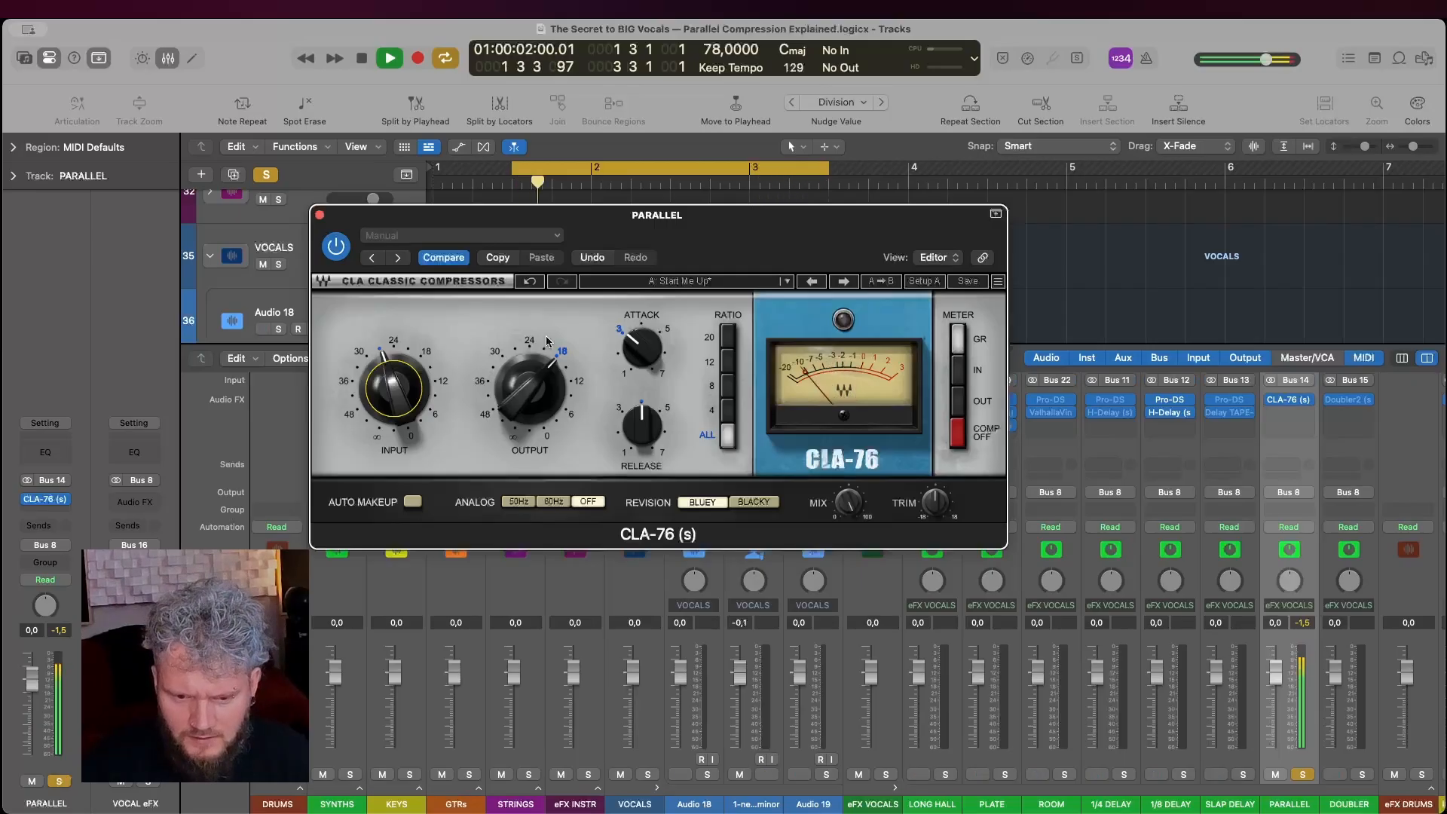
pyautogui.press('space')
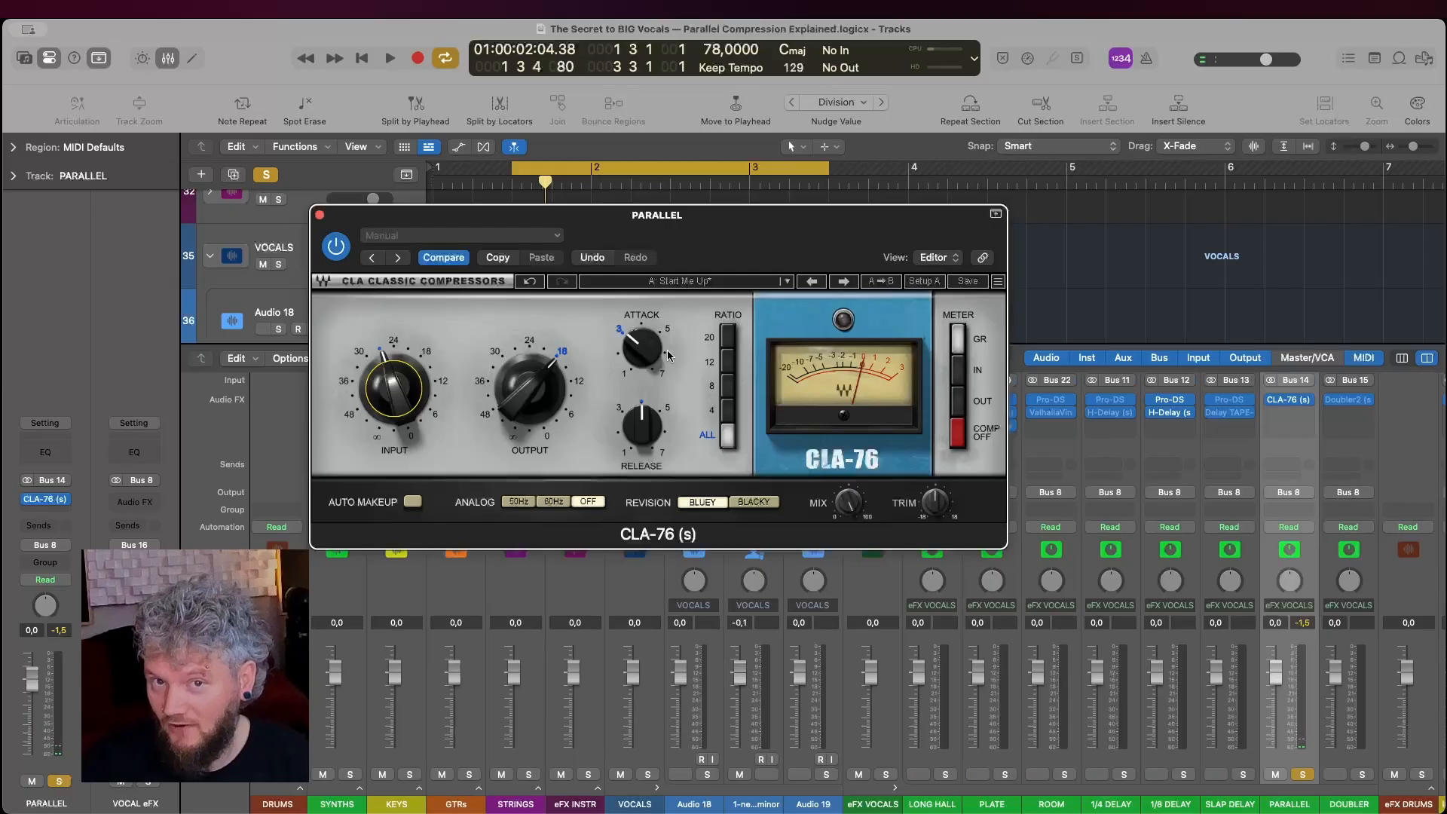
# Set the CLA-76 attack and release to 7 and fine-tune its input to -26.0 during playback
pyautogui.moveTo(640, 355); pyautogui.dragTo(662, 45)
pyautogui.moveTo(630, 446); pyautogui.dragTo(652, 169)
pyautogui.press('space')
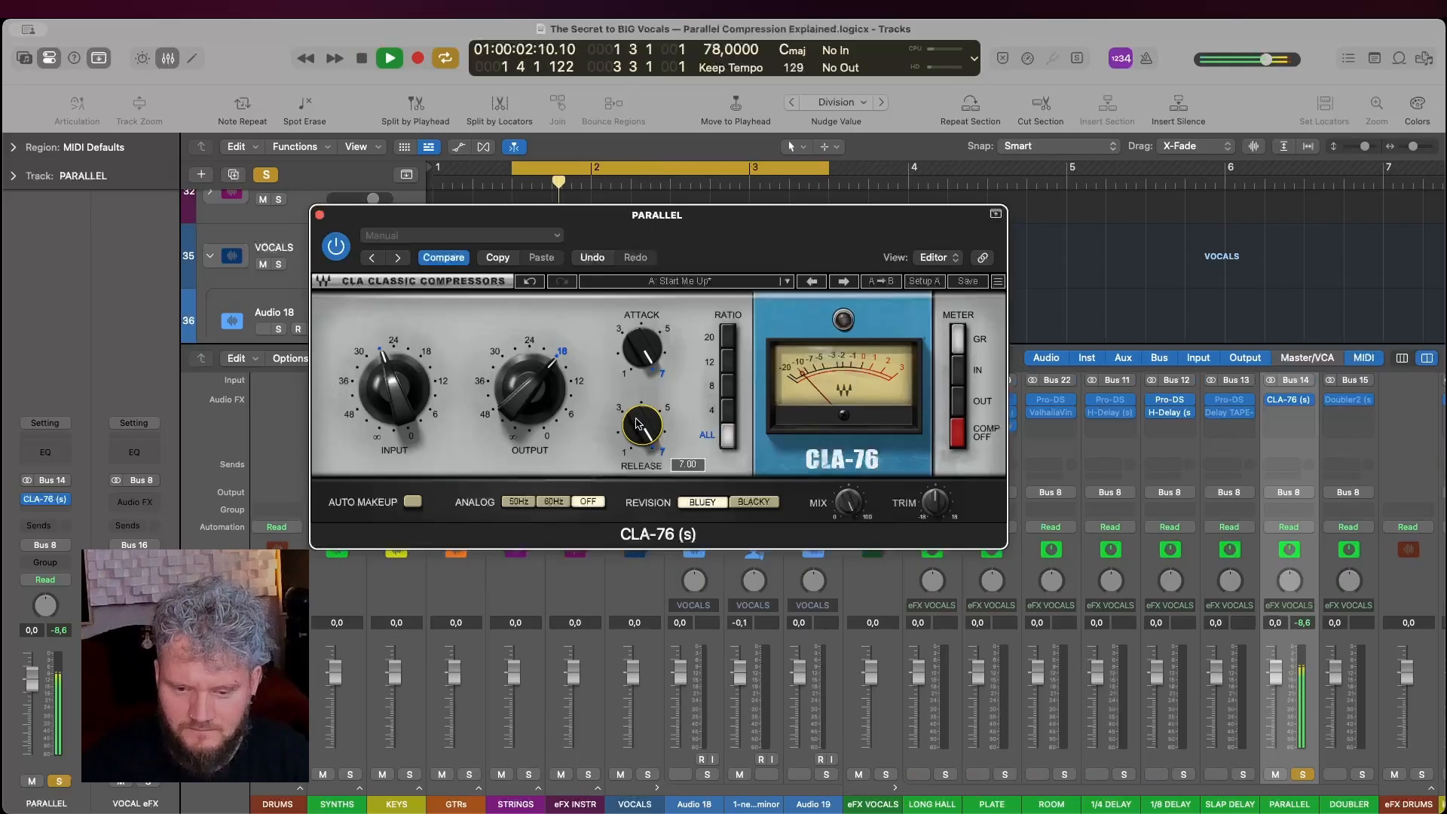
pyautogui.moveTo(385, 411); pyautogui.dragTo(389, 377)
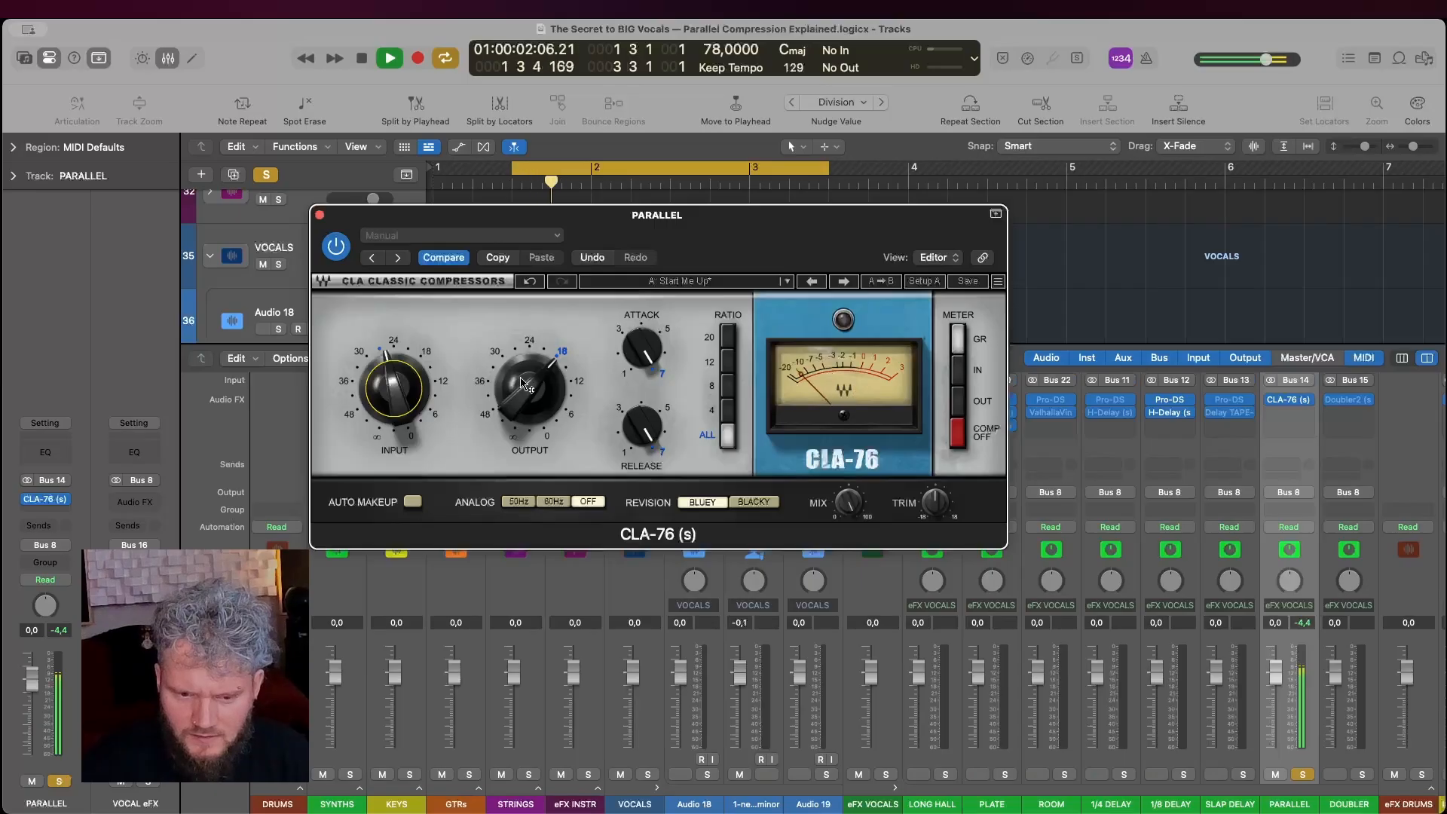
pyautogui.press('space')
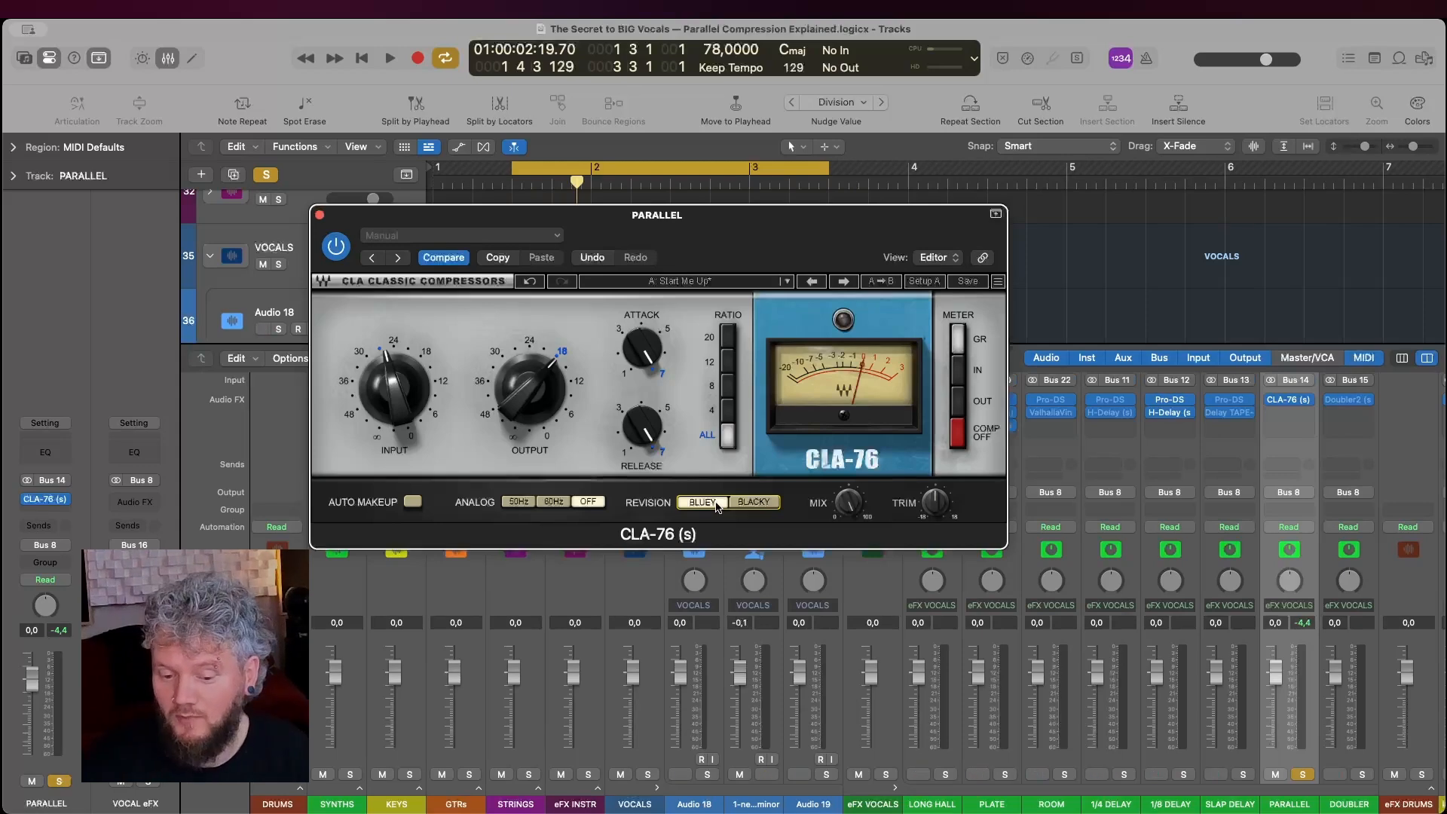
# Audition the compressor's Blacky revision during playback and switch back to Bluey
pyautogui.click(756, 503)
pyautogui.press('space')
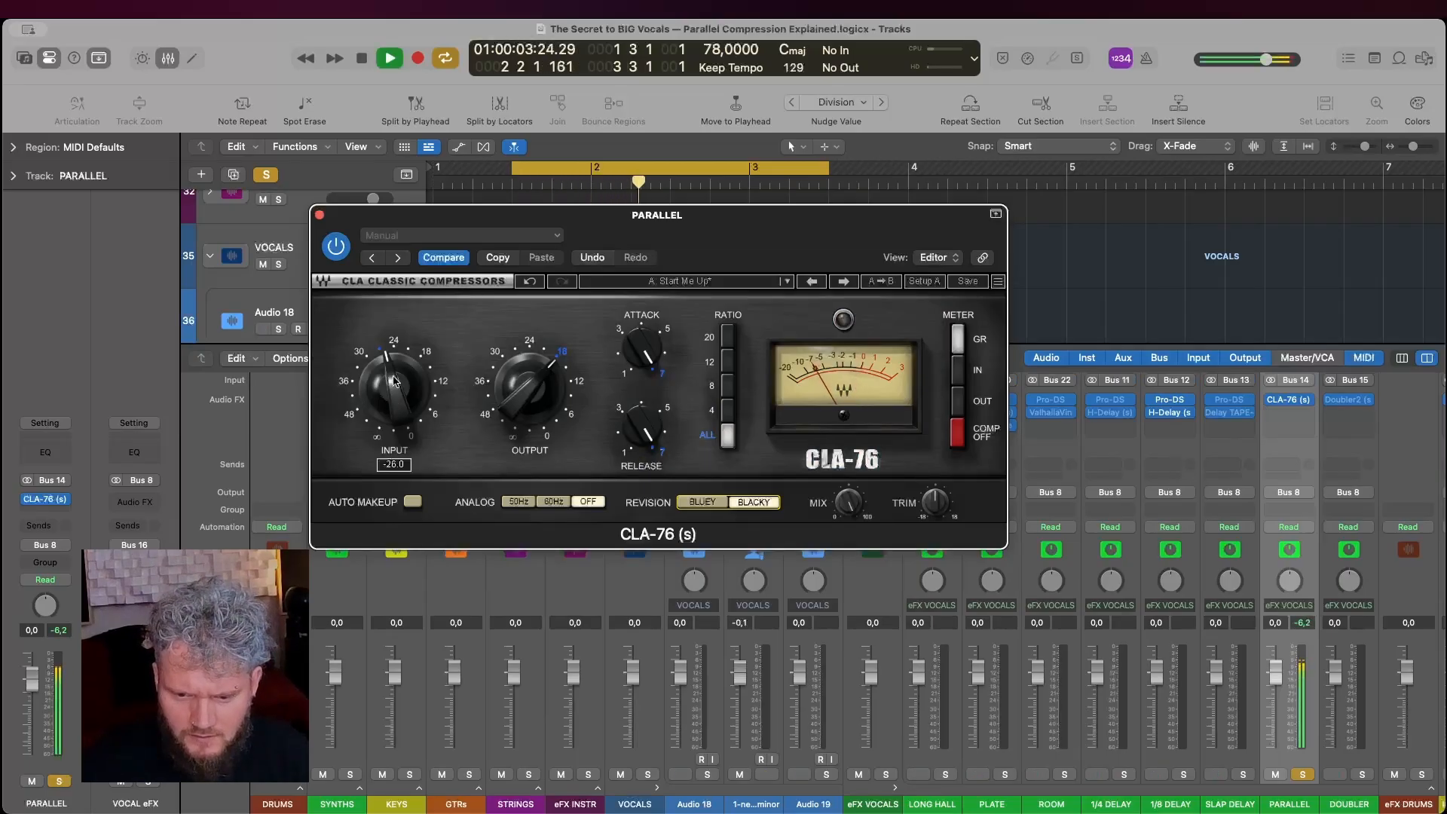
pyautogui.click(700, 503)
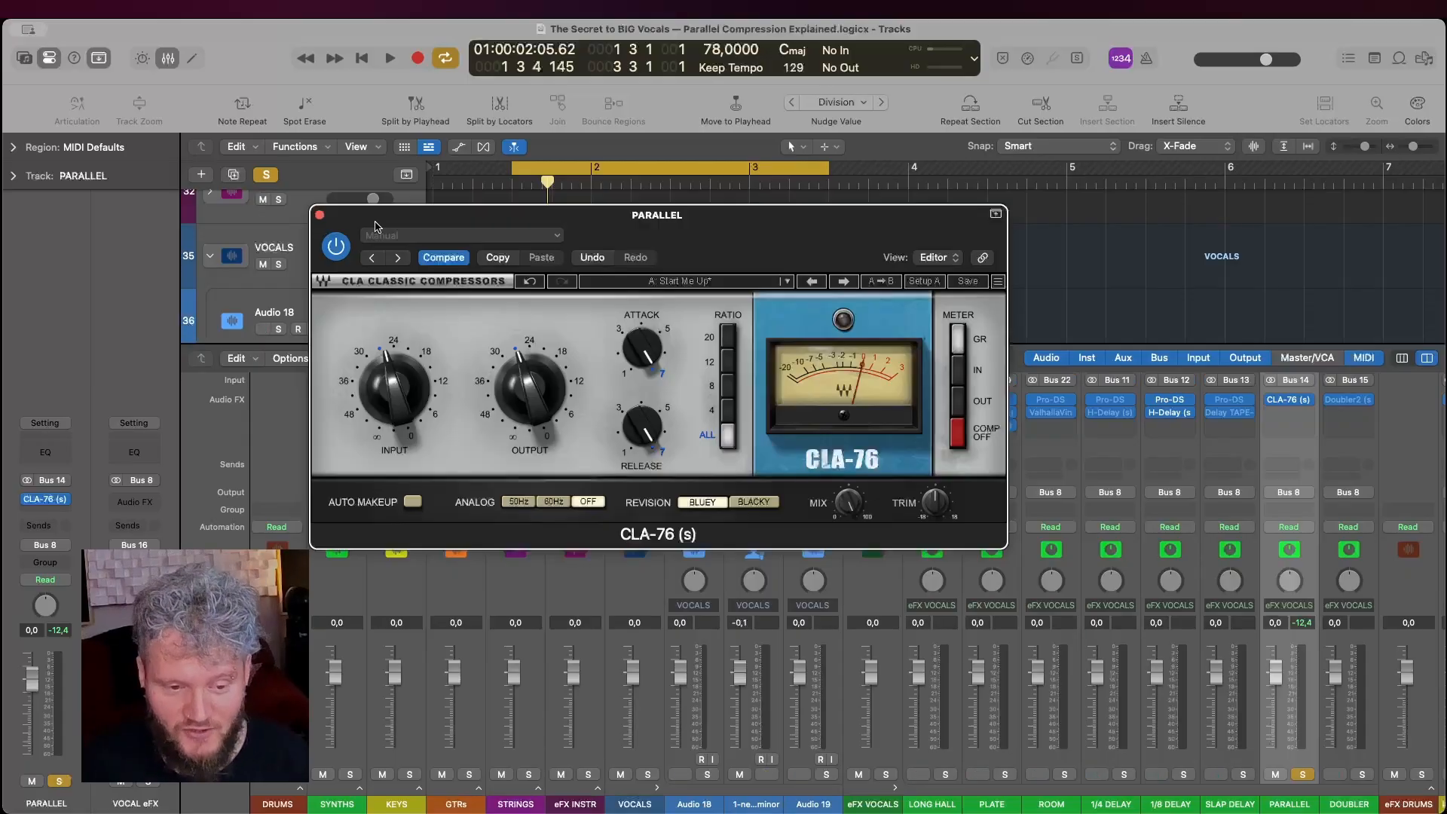
# Compare the vocal with the CLA-76 bypassed and active, setting its output to 24
pyautogui.click(336, 247)
pyautogui.press('space')
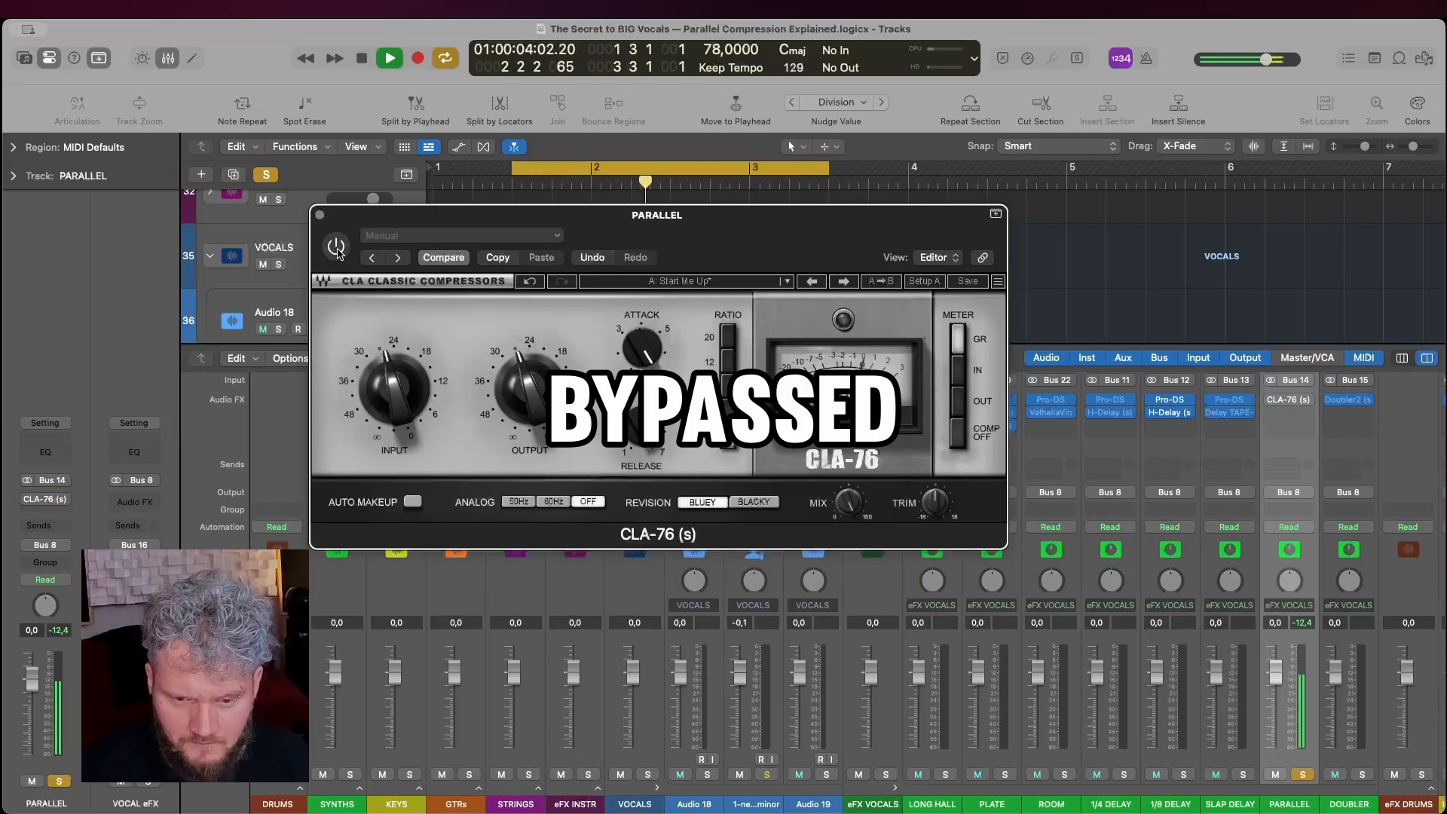
pyautogui.click(337, 251)
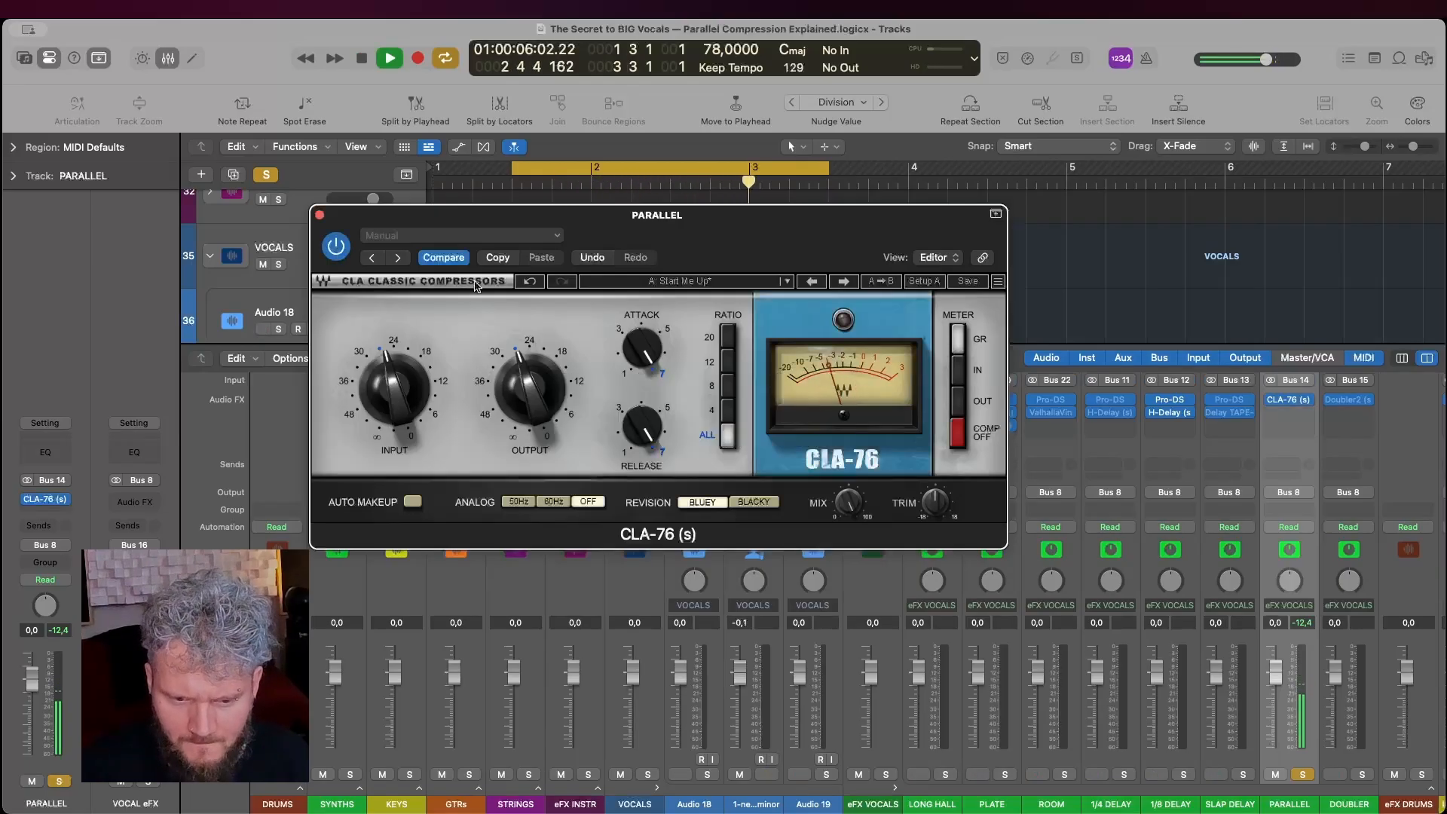
pyautogui.click(530, 343)
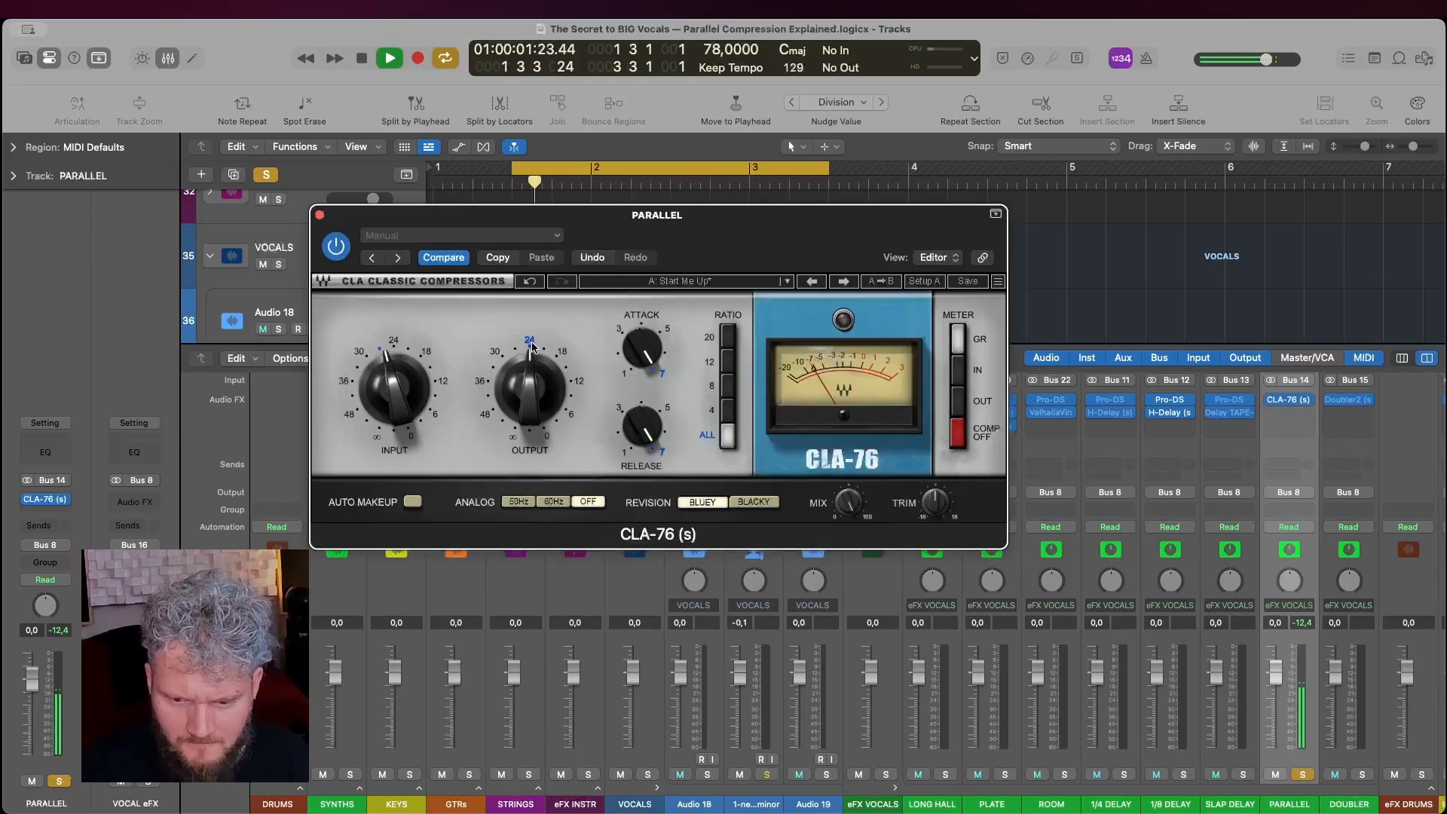
pyautogui.click(337, 249)
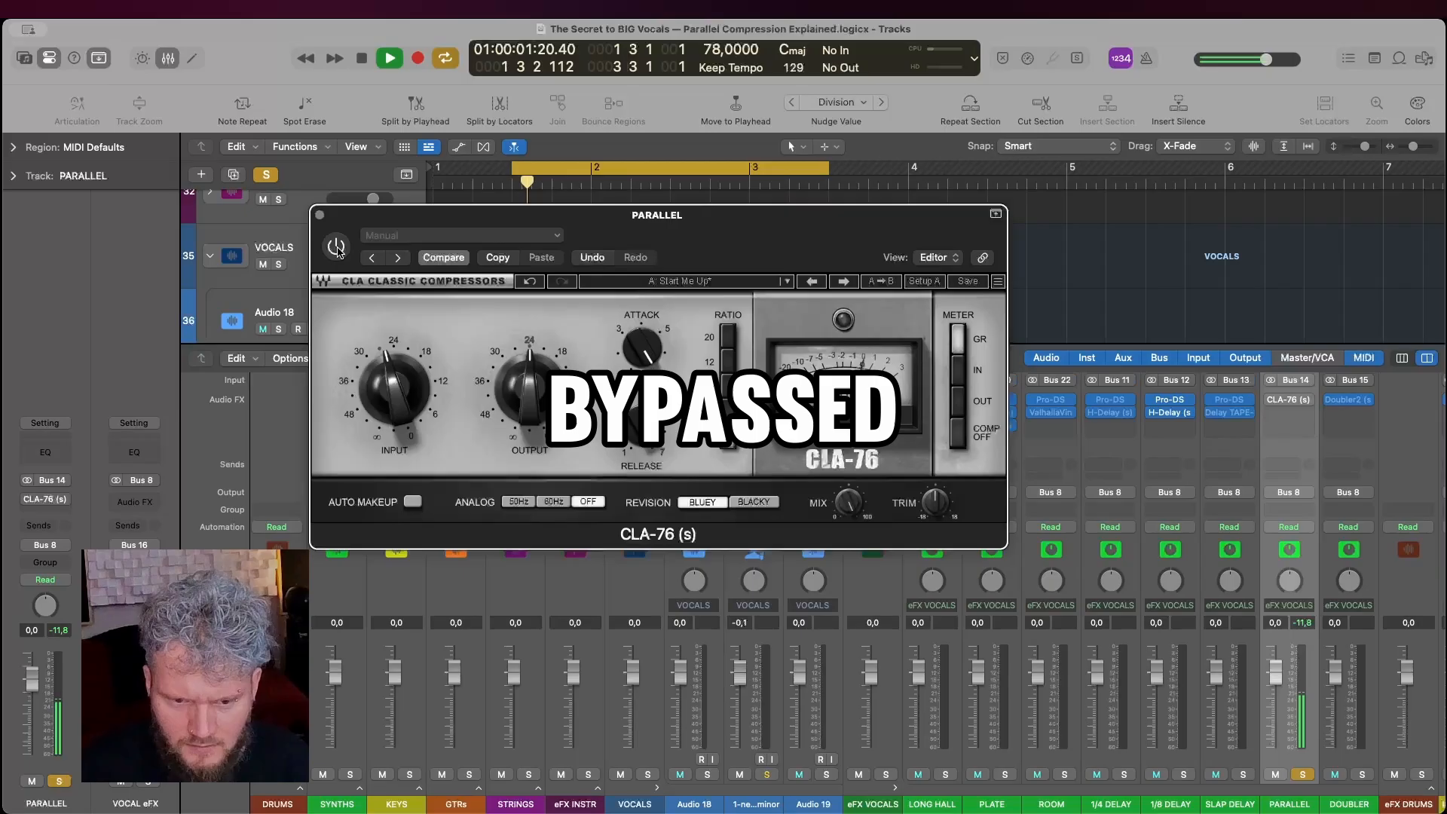
pyautogui.click(337, 249)
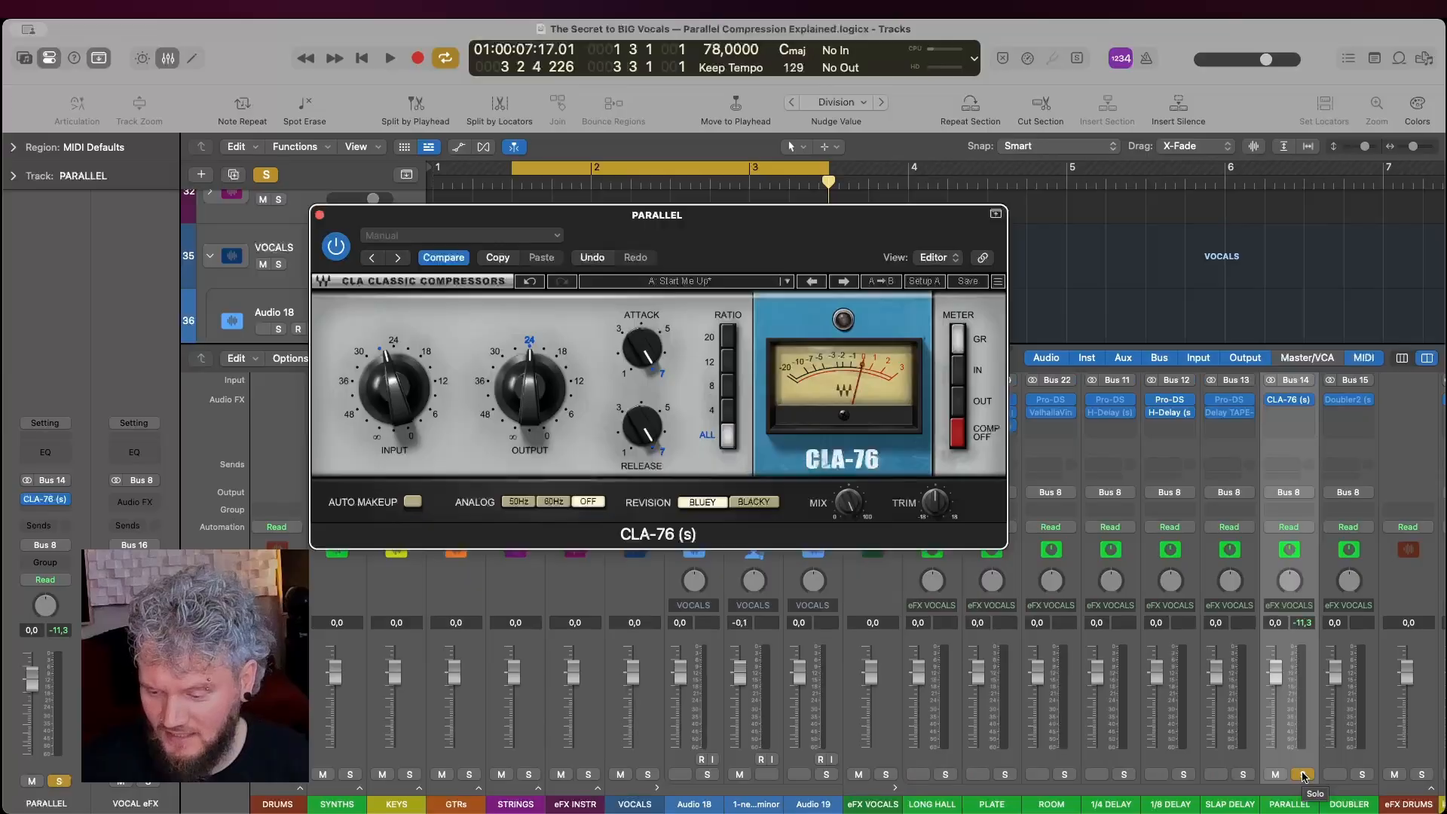
# Unsolo the PARALLEL channel, blend its fader up from silence to -9.0 dB, and compare against it muted
pyautogui.click(1303, 775)
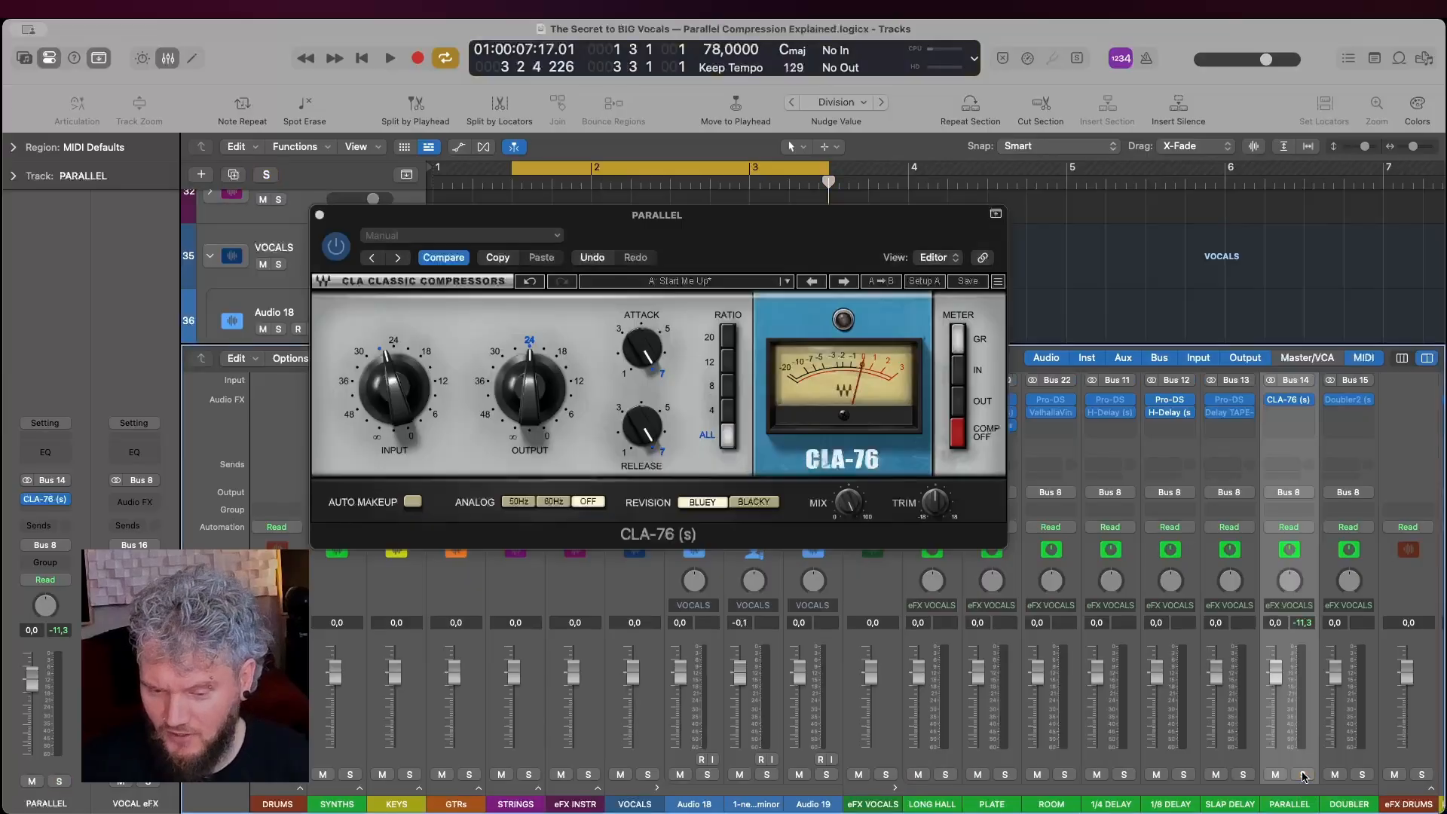
pyautogui.moveTo(1272, 669); pyautogui.dragTo(1275, 747)
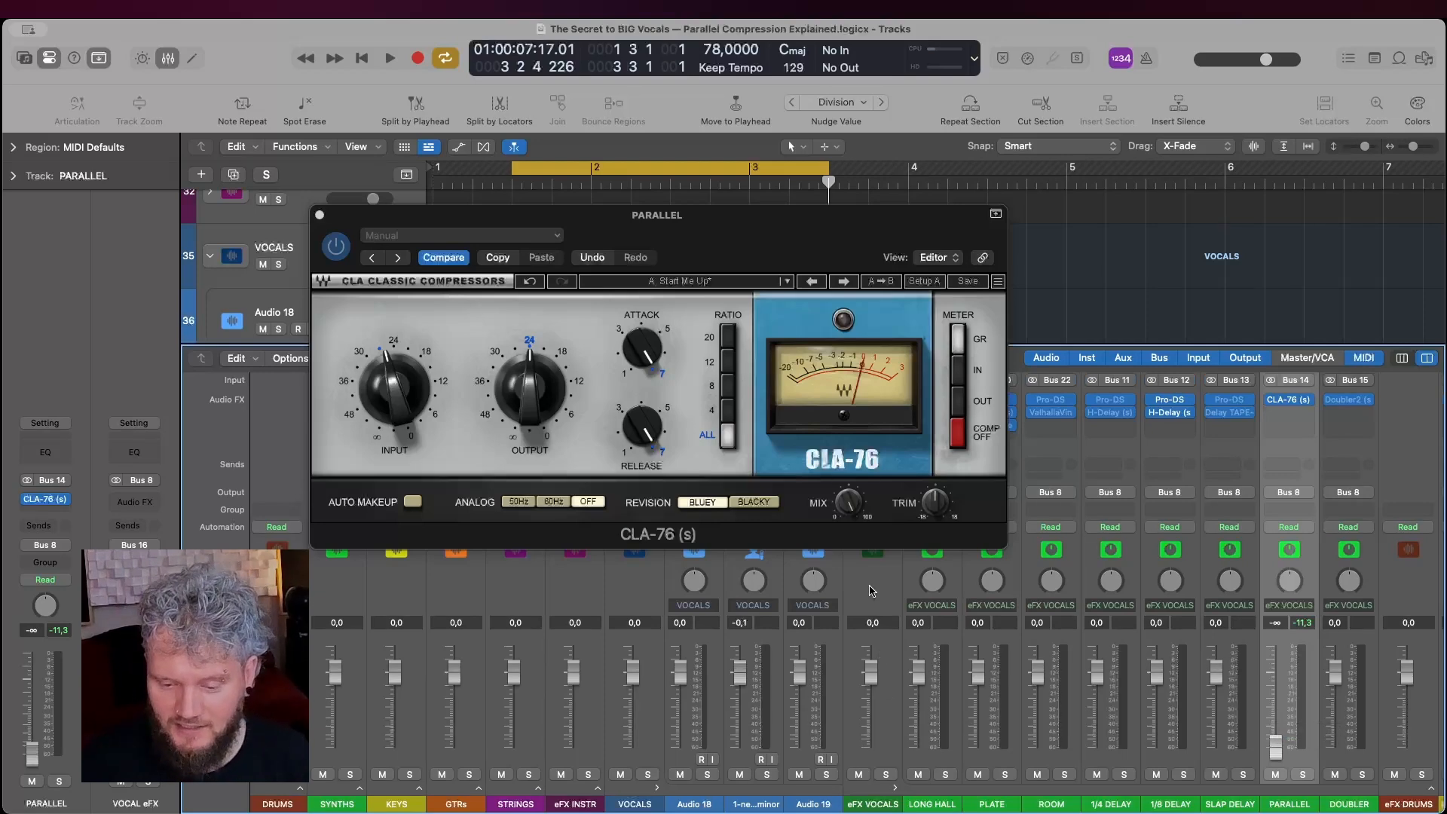
pyautogui.press('space')
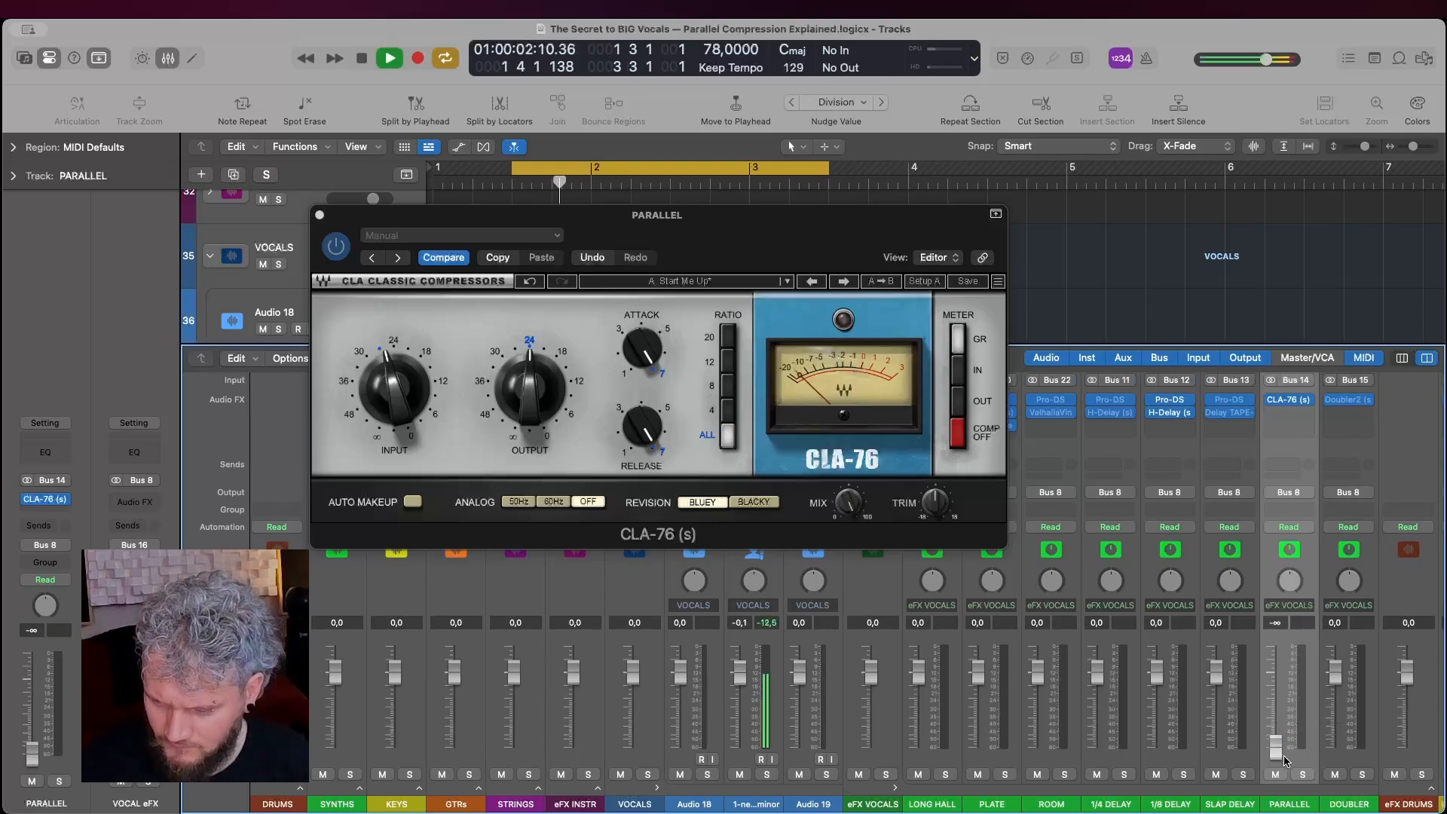
pyautogui.moveTo(1277, 725); pyautogui.dragTo(1287, 676)
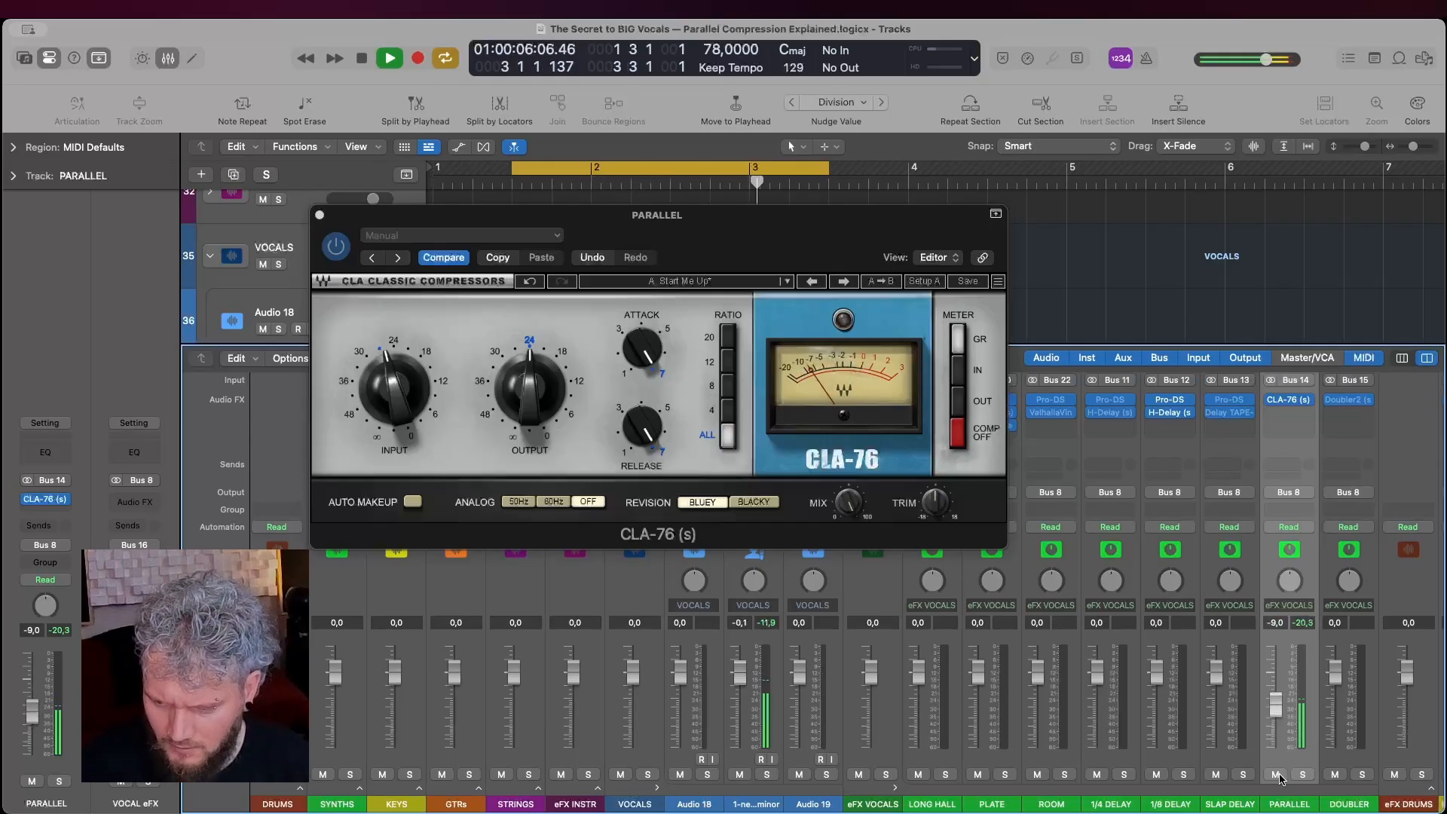
pyautogui.click(1275, 775)
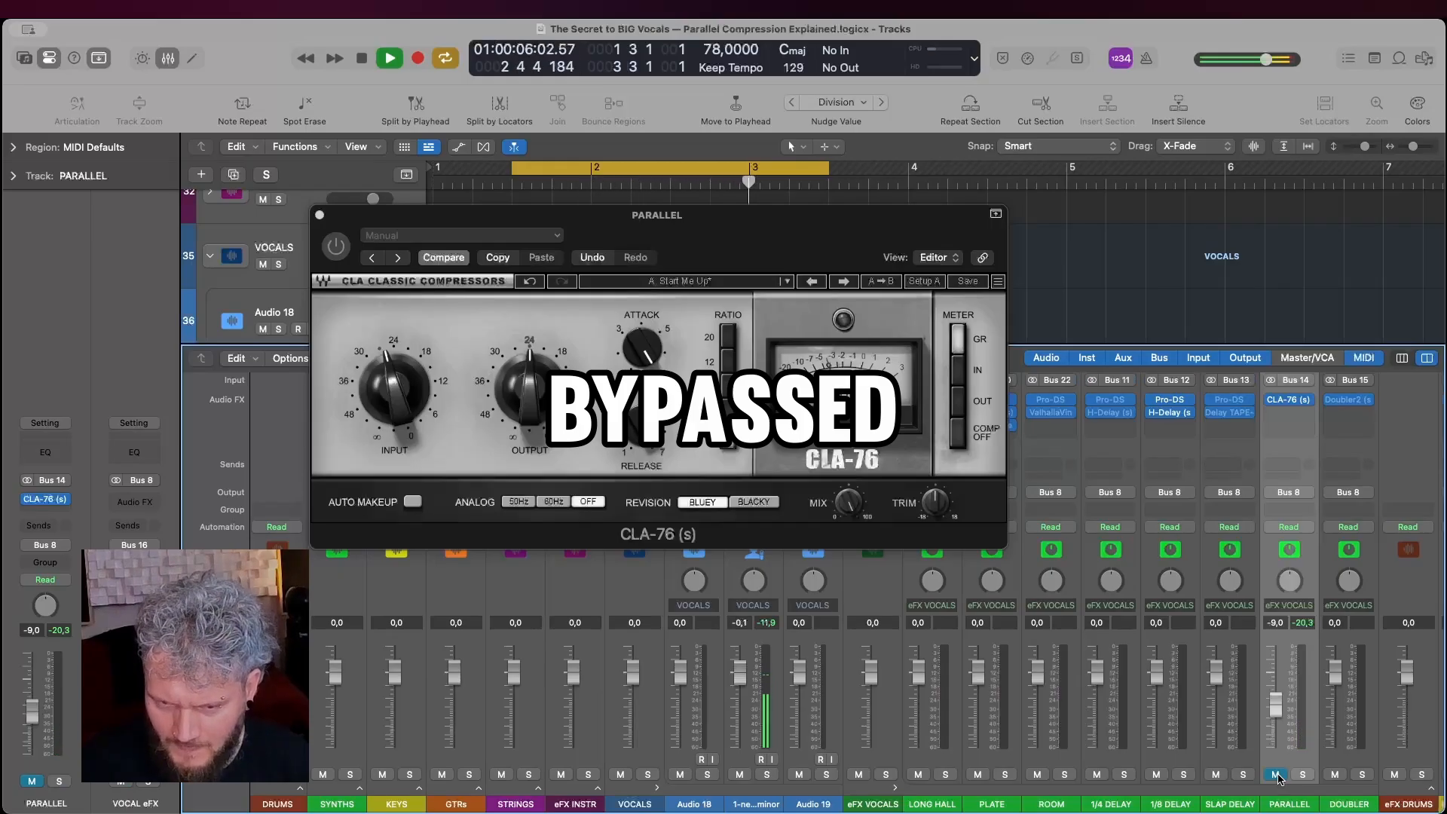
pyautogui.click(1275, 775)
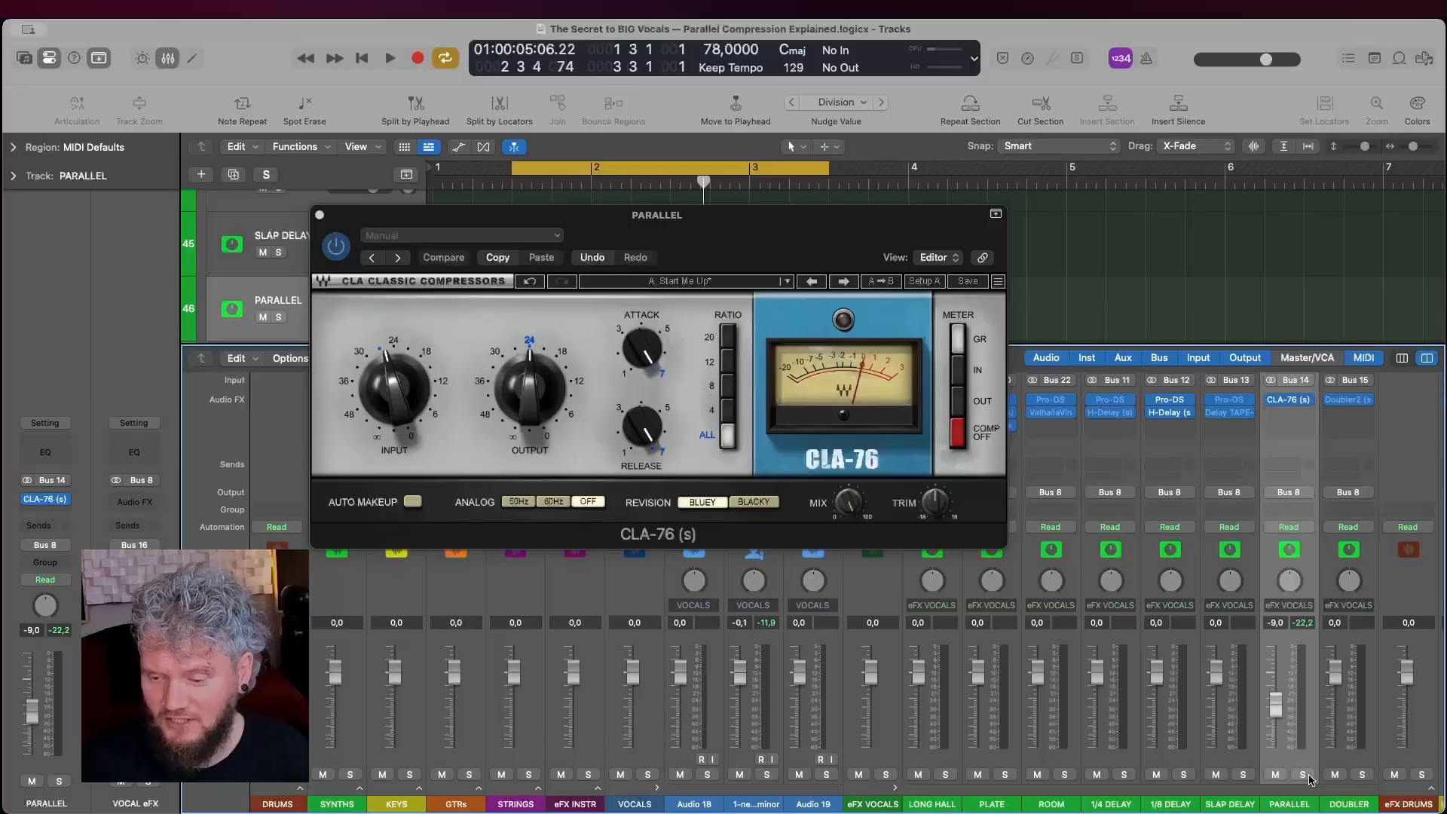
# Insert Pro-Q 4 after the CLA-76 on the PARALLEL channel and open it with the channel soloed
pyautogui.click(1308, 413)
pyautogui.moveTo(1302, 477)
pyautogui.click(1440, 474)
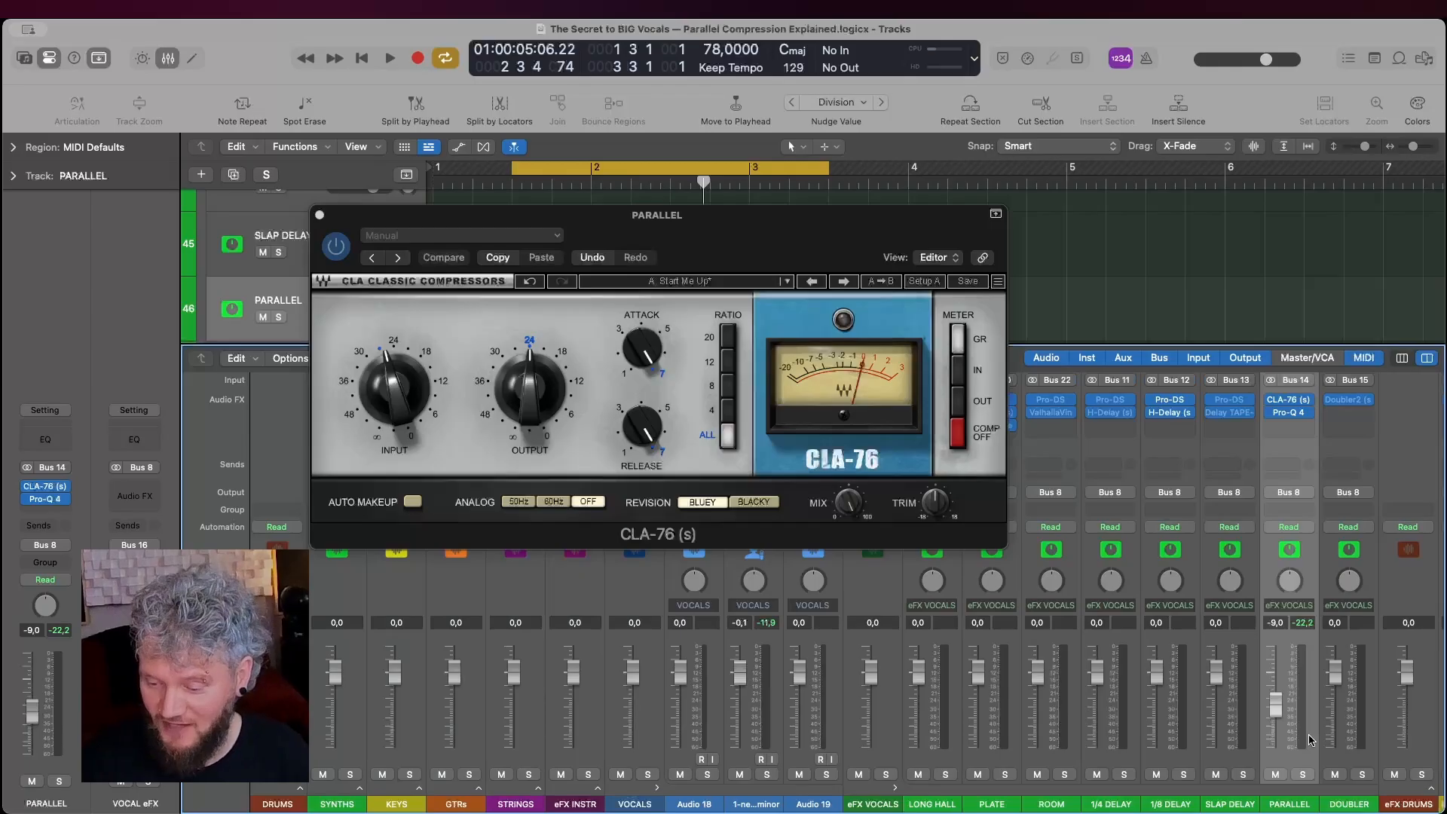
pyautogui.click(1303, 774)
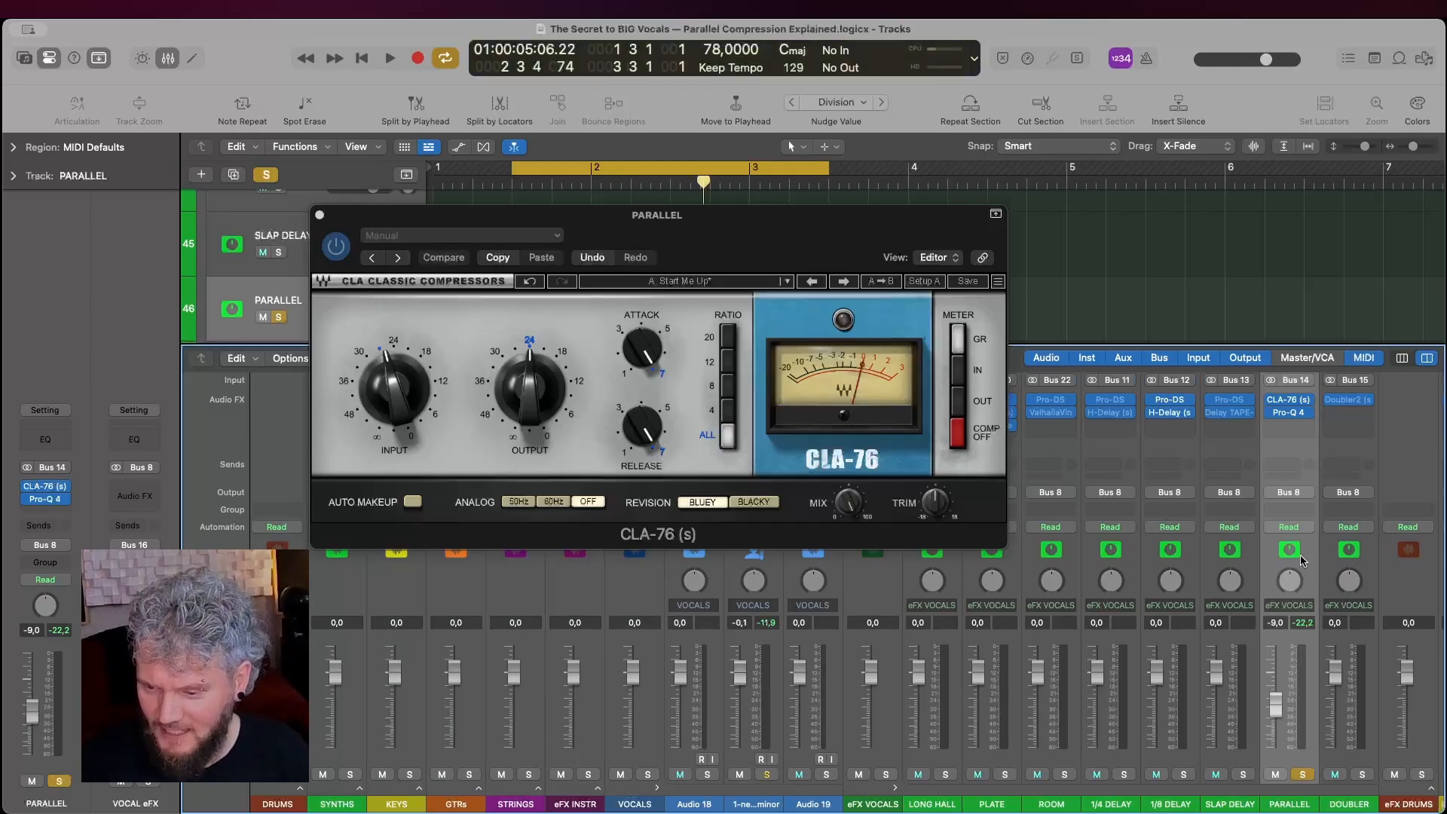
pyautogui.click(1291, 416)
# Add a low-cut band in Pro-Q 4 during playback and raise its cutoff to just below the vocal's lowest frequencies
pyautogui.press('space')
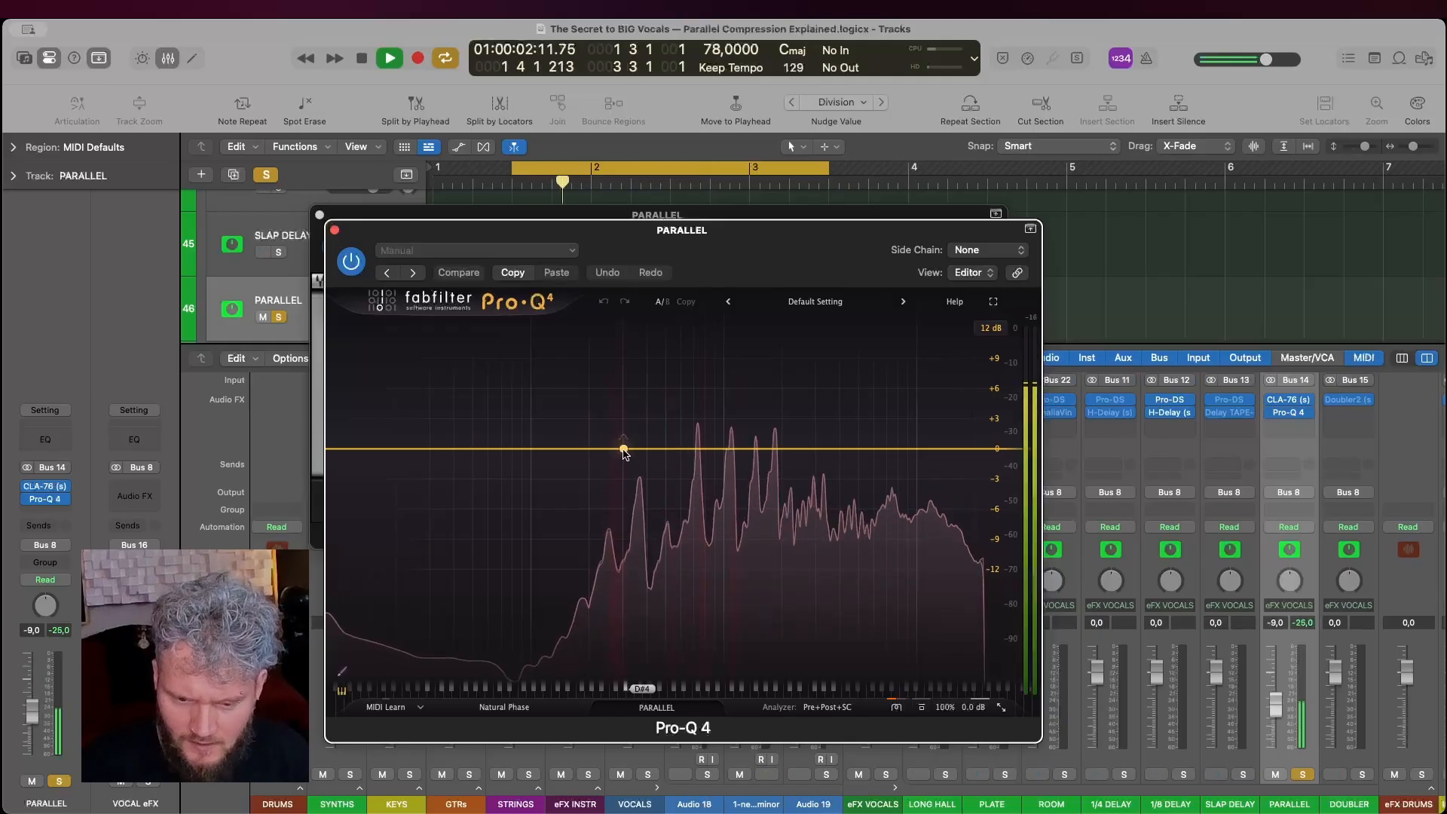
pyautogui.click(349, 450)
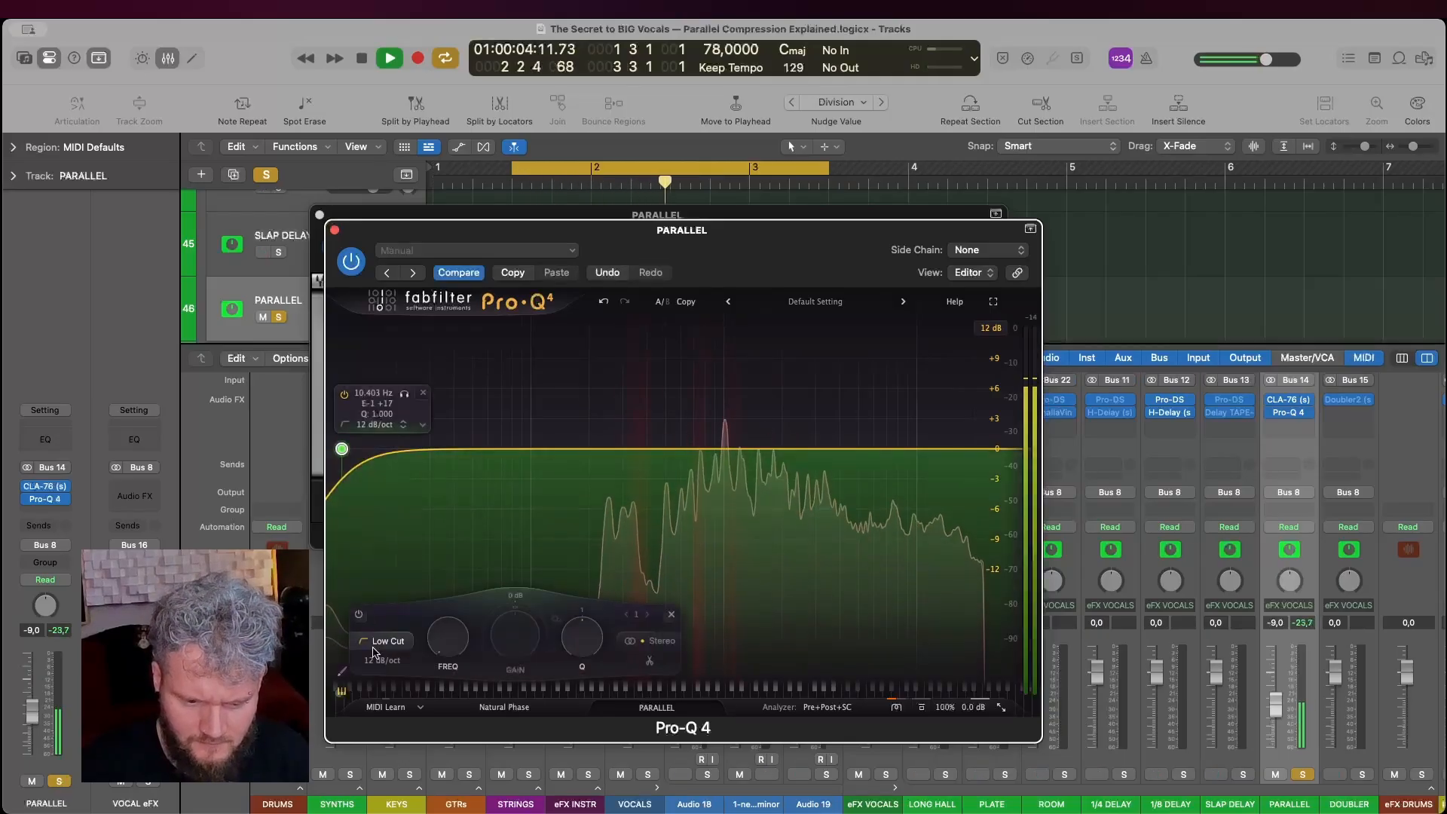
pyautogui.moveTo(441, 648); pyautogui.dragTo(436, 631)
# Add a broad high-frequency bell boost of about +3 dB with a 24 dB/oct slope
pyautogui.moveTo(876, 434); pyautogui.dragTo(913, 409)
pyautogui.click(711, 664)
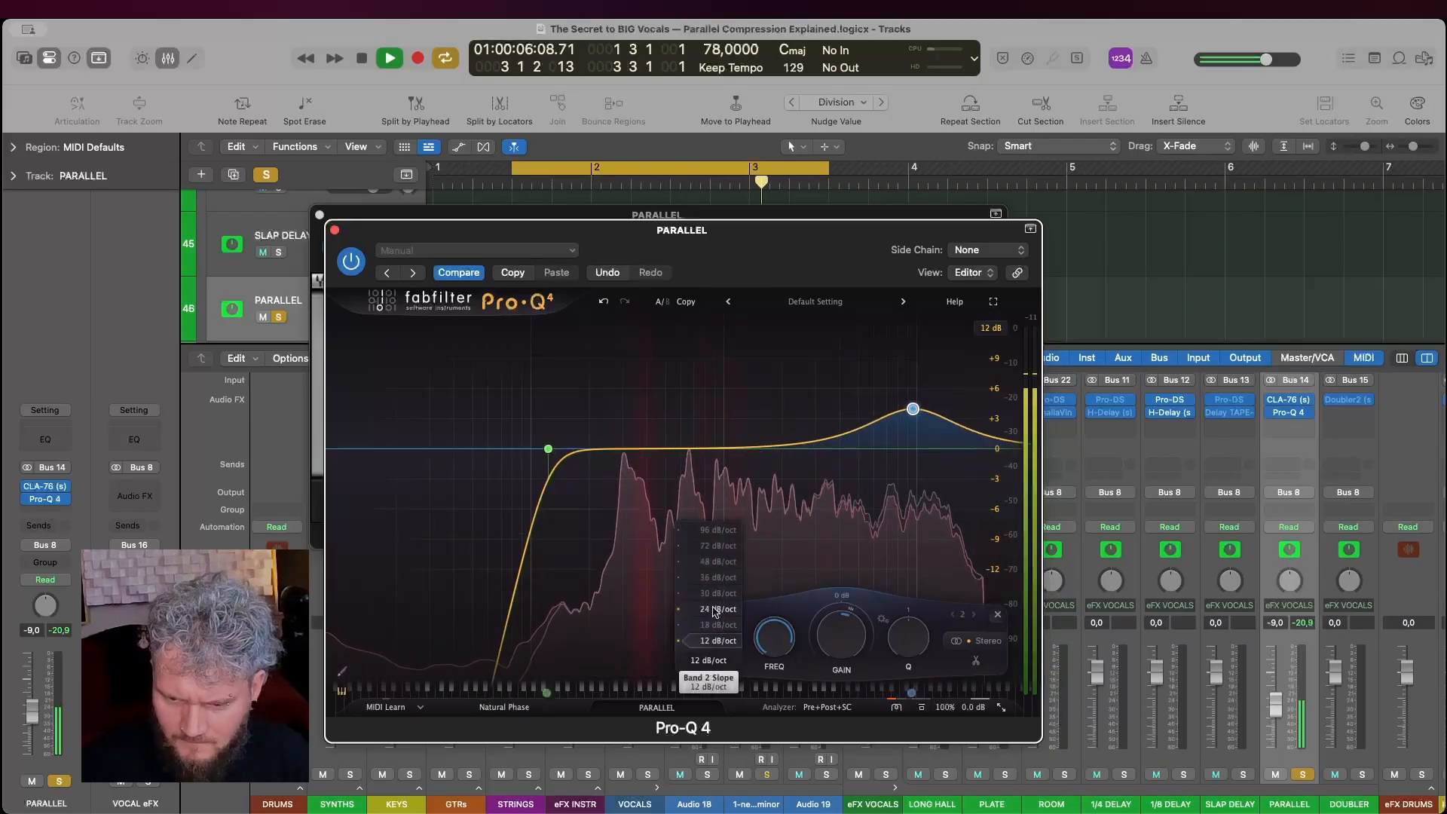
pyautogui.click(711, 610)
pyautogui.moveTo(921, 405); pyautogui.dragTo(932, 364)
pyautogui.moveTo(931, 399); pyautogui.dragTo(933, 403)
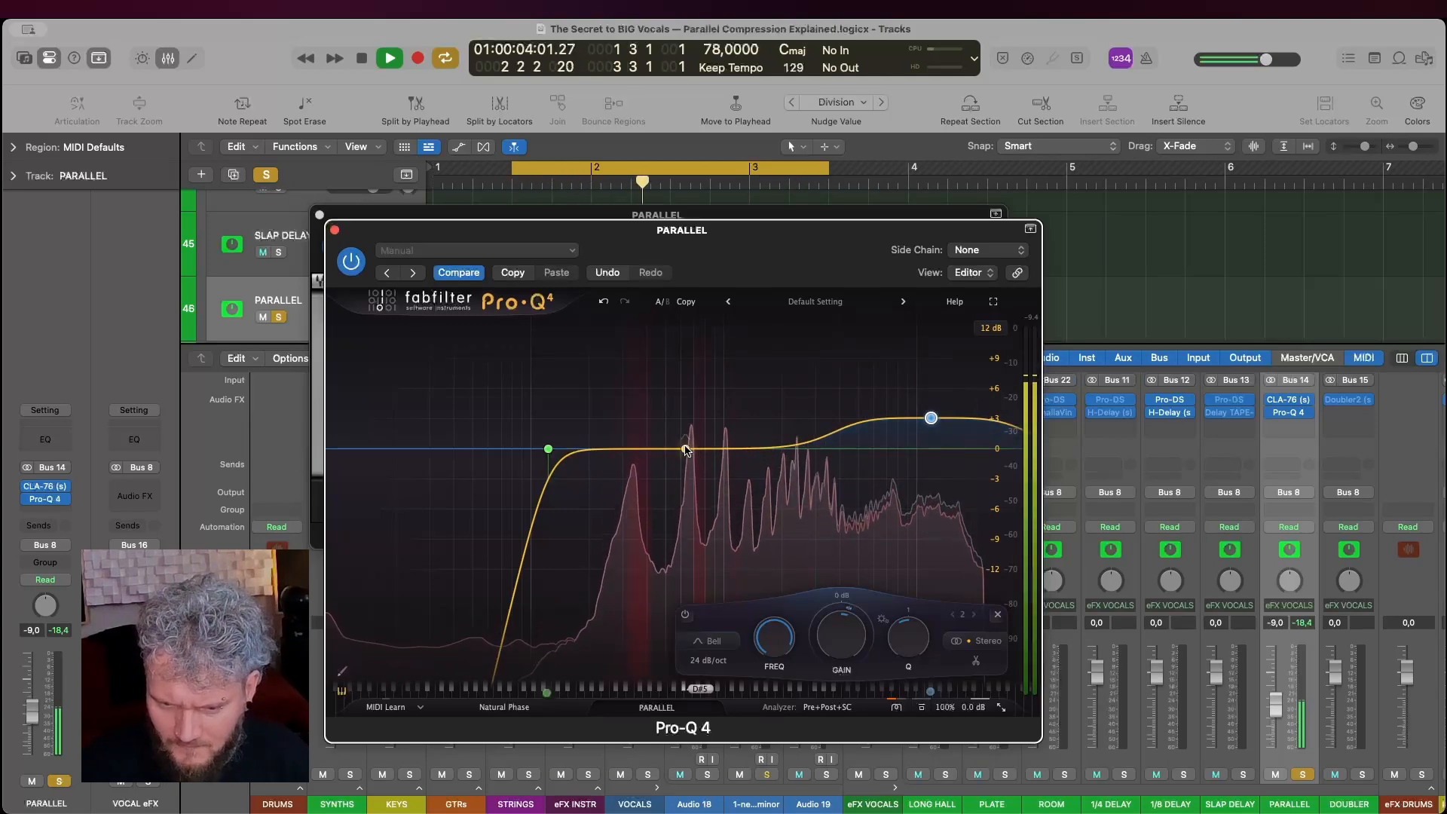
# Add a low-mid bell cut of about -0.77 dB near 264 Hz with a 24 dB/oct slope
pyautogui.moveTo(686, 449); pyautogui.dragTo(616, 476)
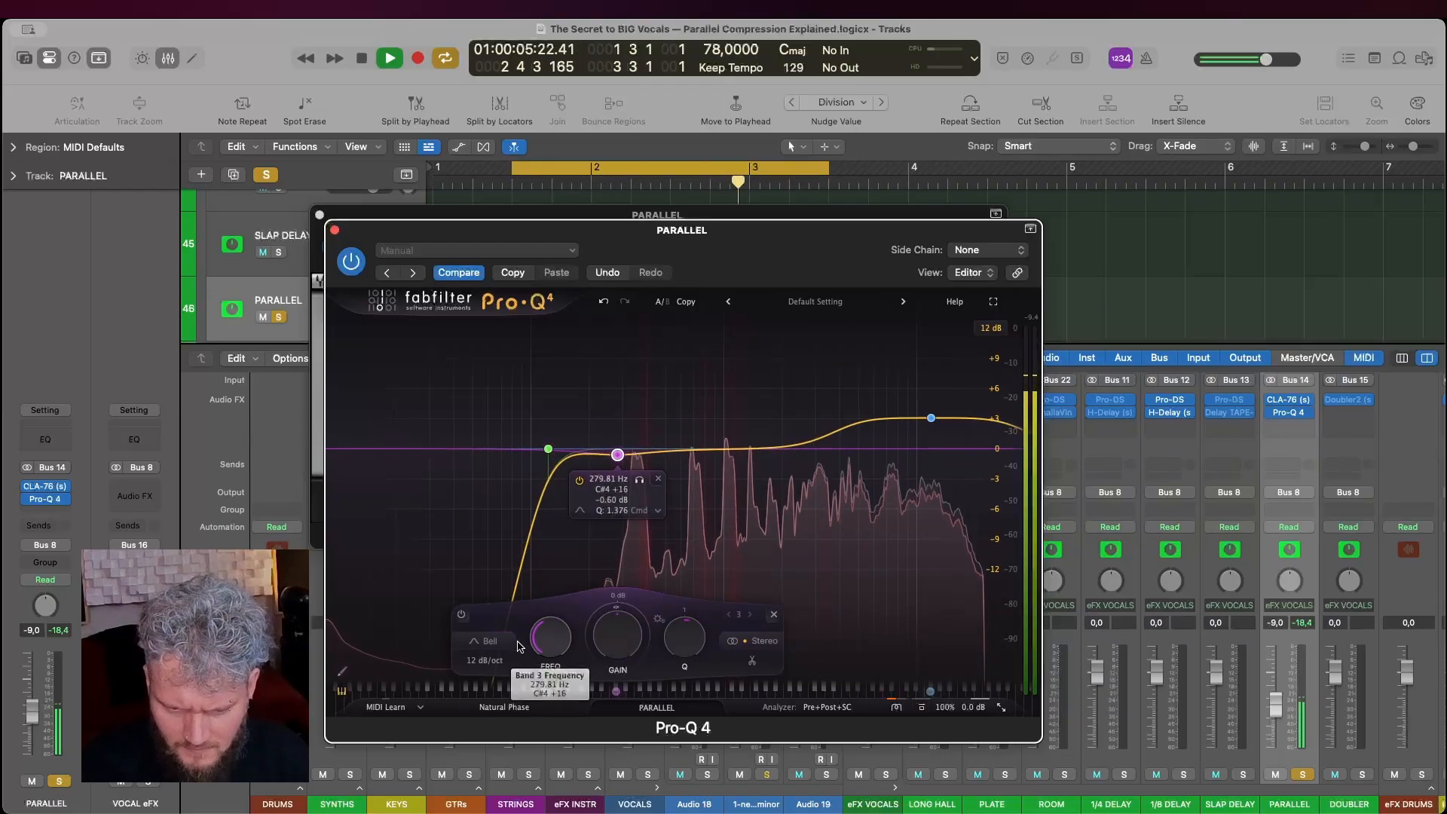
pyautogui.click(484, 660)
pyautogui.click(499, 564)
pyautogui.moveTo(617, 444)
pyautogui.mouseDown()
pyautogui.moveTo(612, 457)
pyautogui.moveTo(691, 336)
pyautogui.moveTo(606, 381)
pyautogui.moveTo(613, 463)
pyautogui.mouseUp()
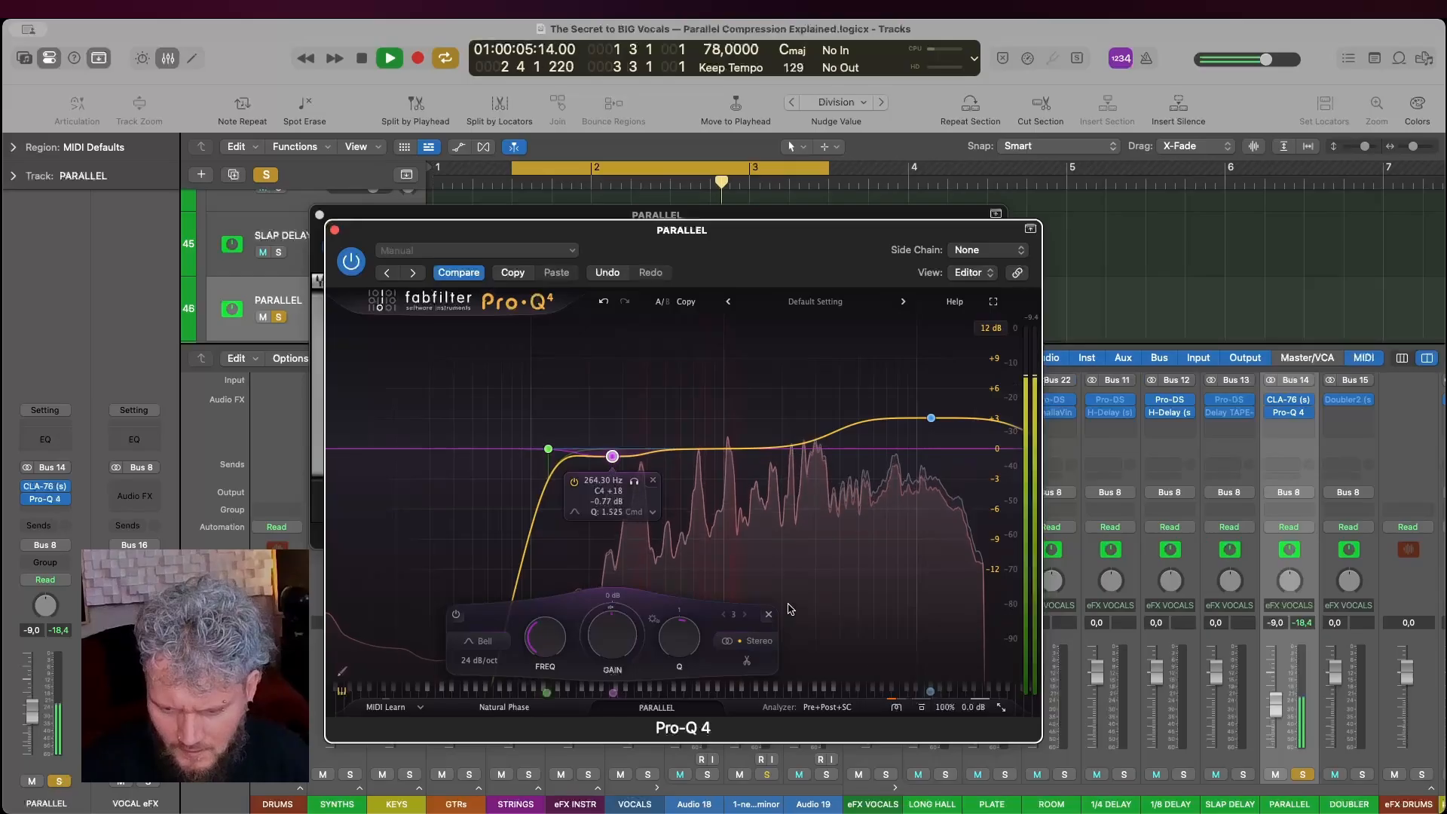
# Compare the parallel vocal with the Pro-Q 4 equalisation bypassed and active, ending with playback stopped
pyautogui.click(921, 708)
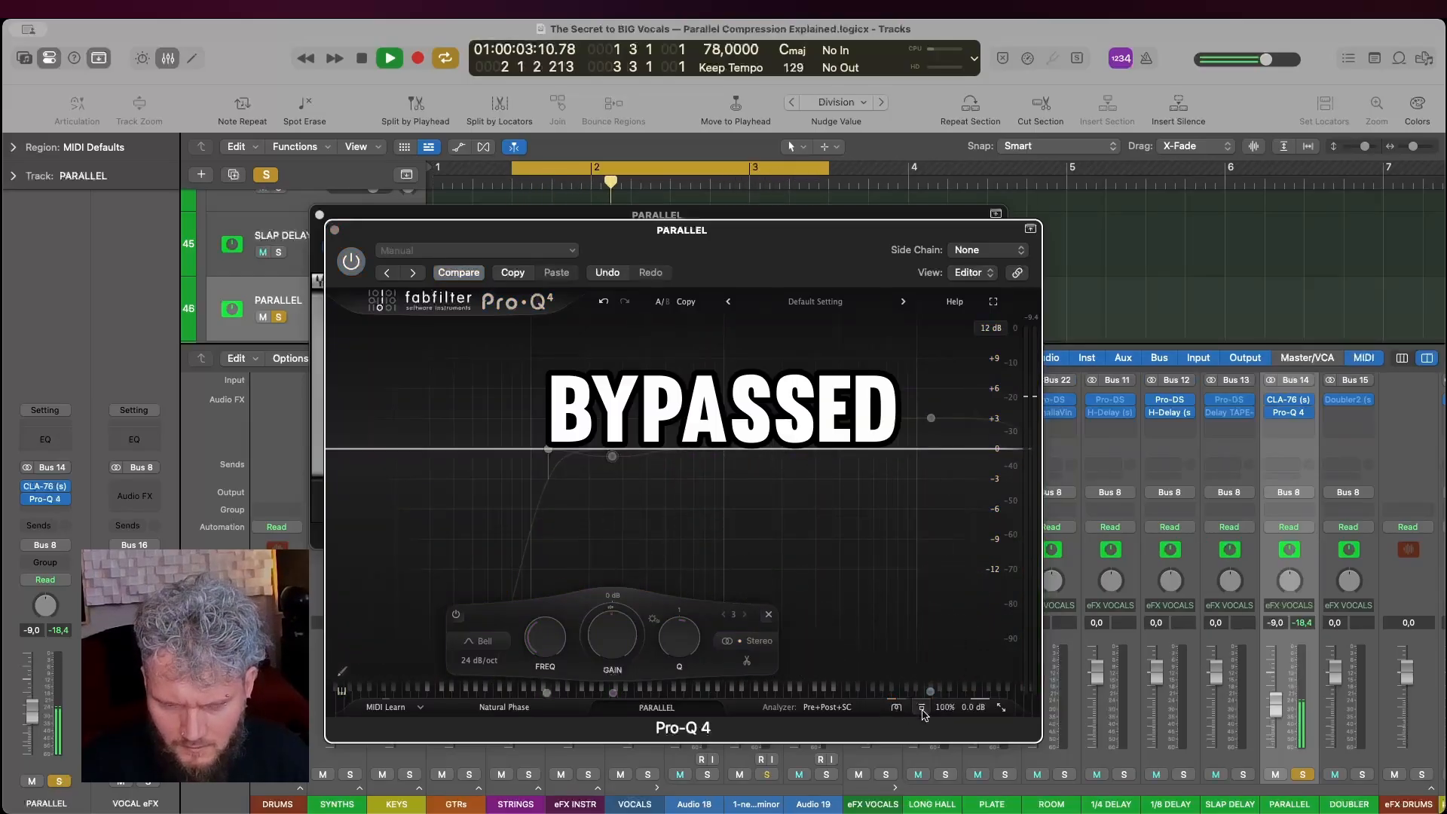
pyautogui.click(923, 711)
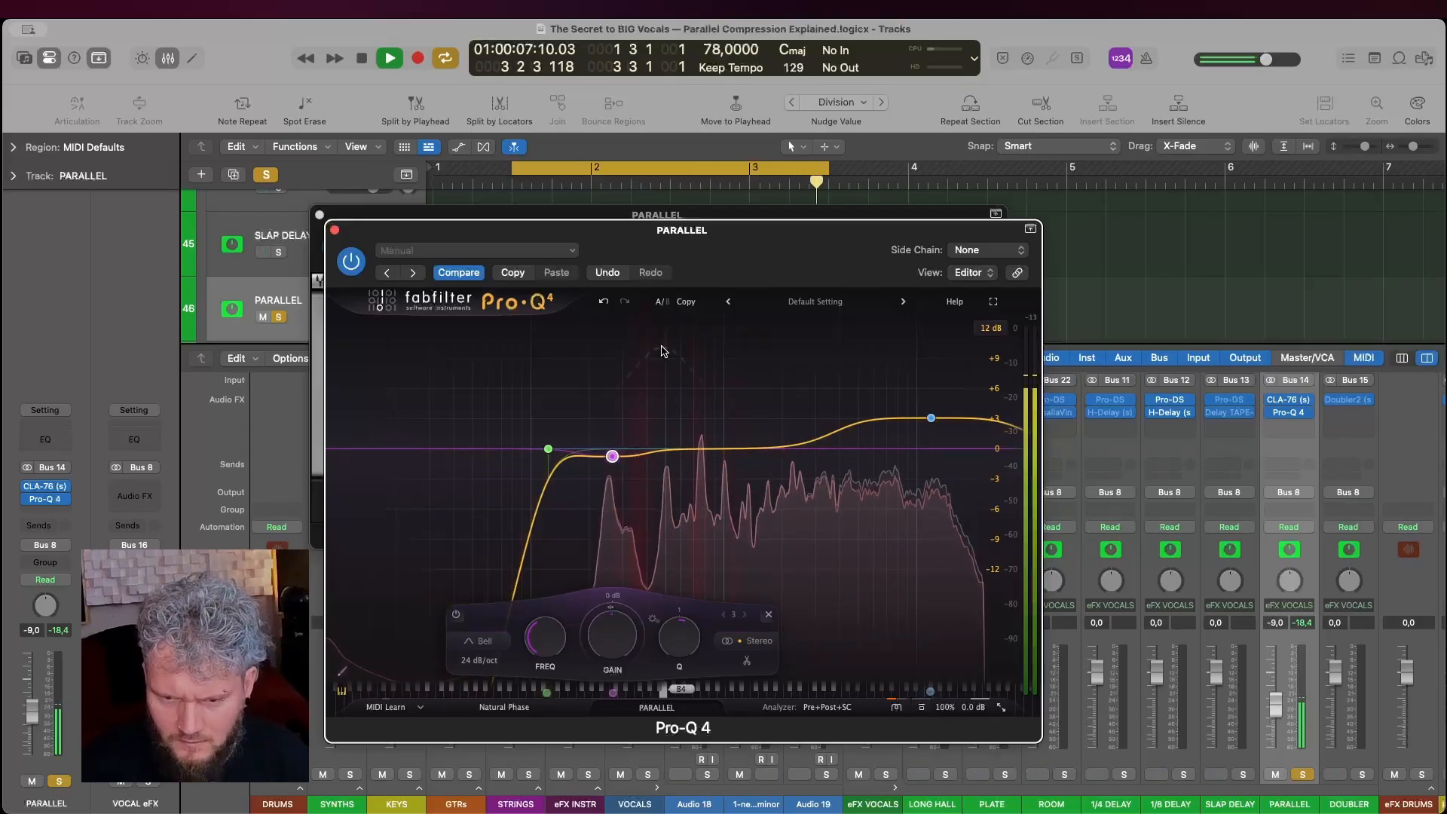
pyautogui.press('space')
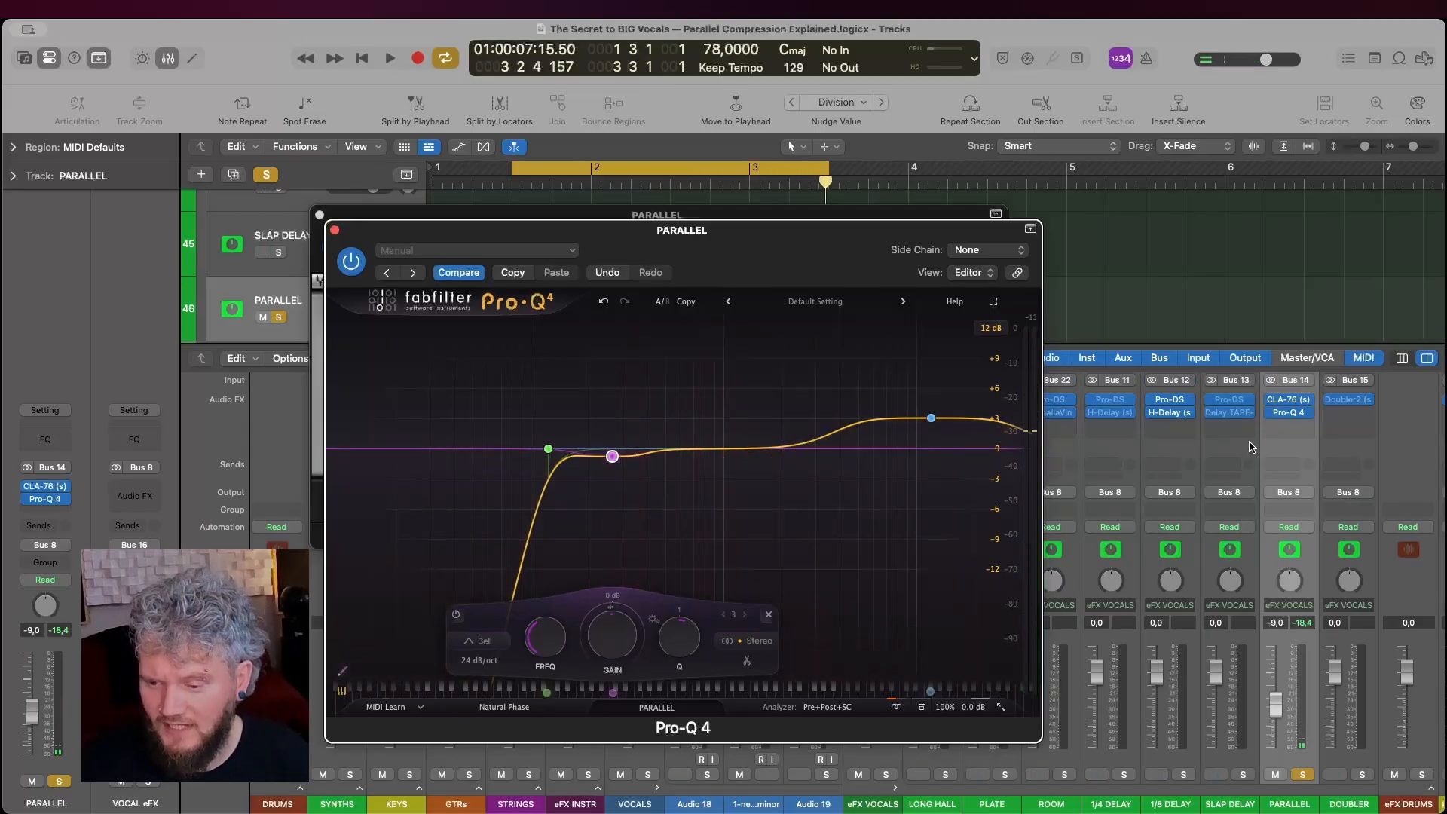
# Insert the Pro-DS de-esser after Pro-Q 4 on the PARALLEL channel
pyautogui.click(1281, 426)
pyautogui.moveTo(1378, 491)
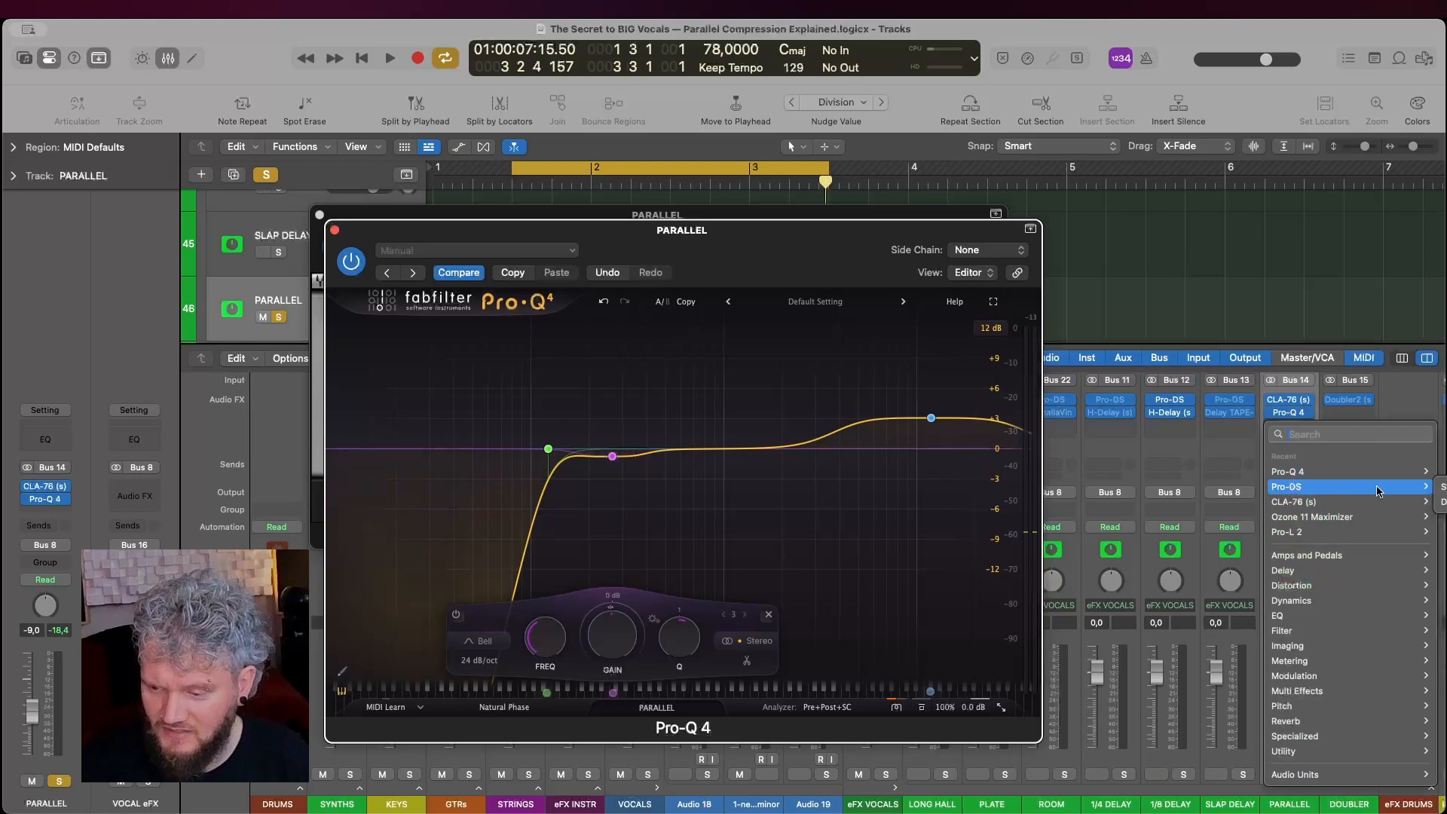
pyautogui.click(1441, 487)
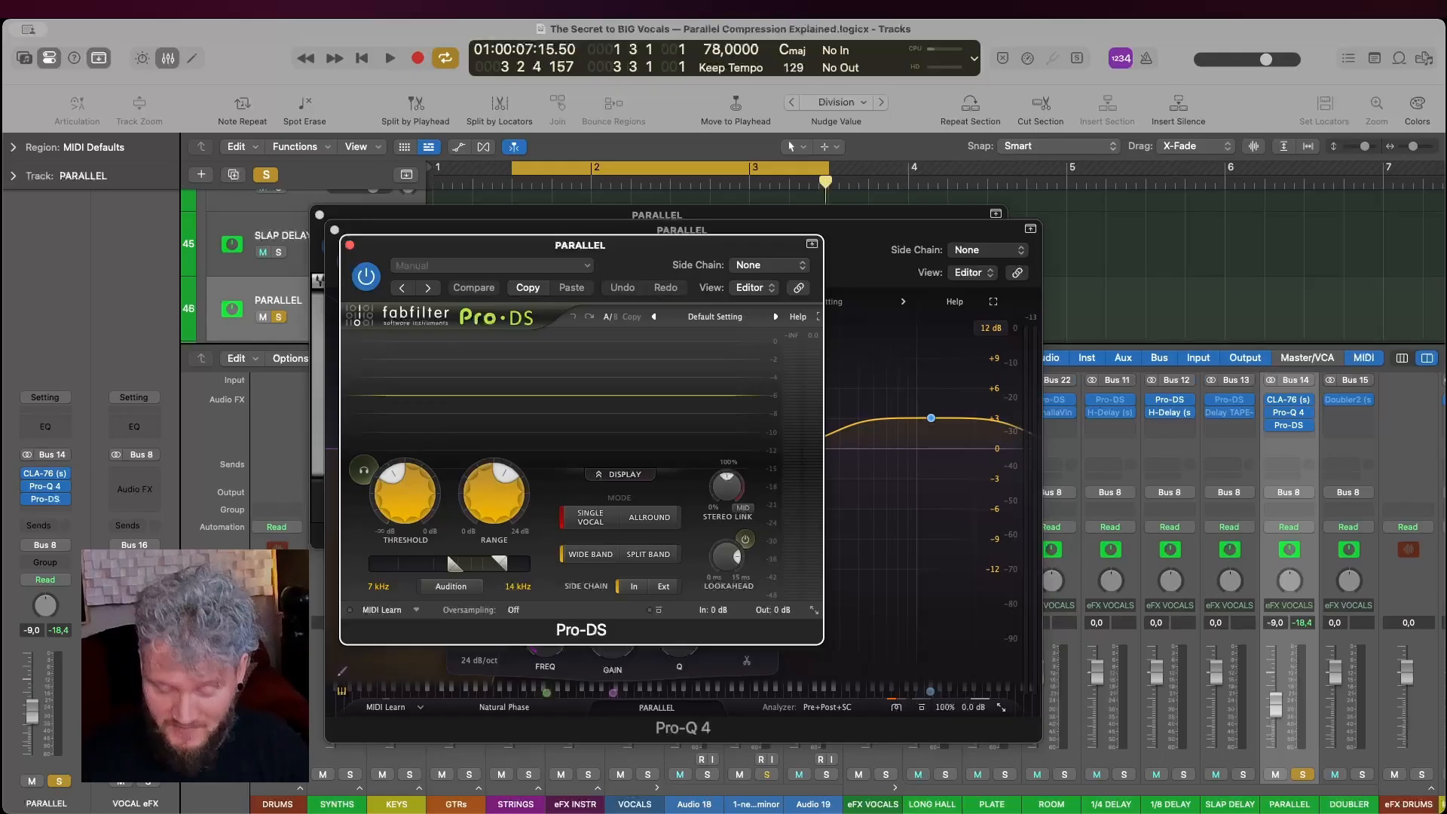
# Set the Pro-DS detection band to 8.28–14.64 kHz and its range to about 7 dB while playing the parallel vocal
pyautogui.press('space')
pyautogui.moveTo(488, 563); pyautogui.dragTo(504, 570)
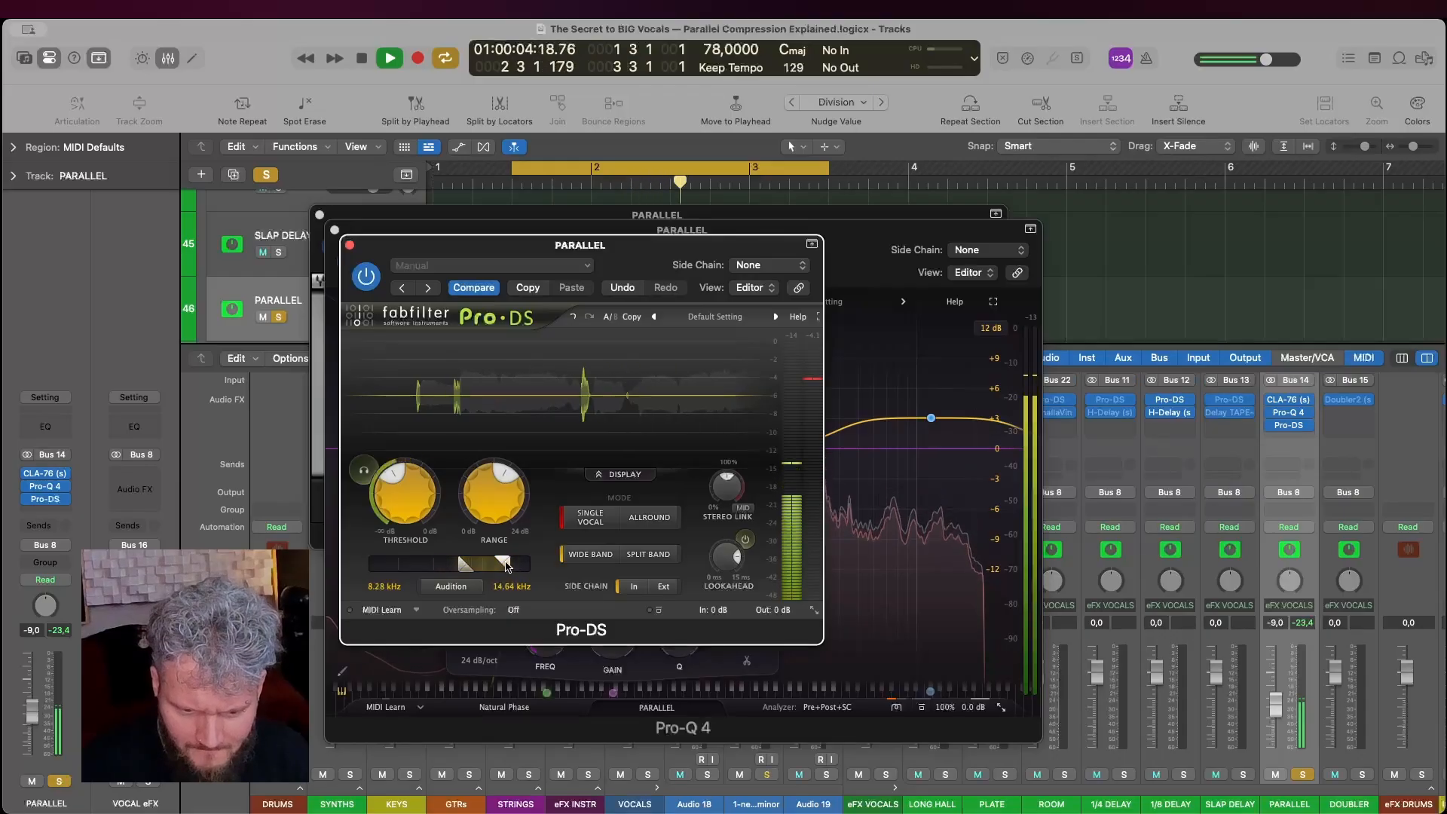
pyautogui.moveTo(491, 494)
pyautogui.mouseDown()
pyautogui.moveTo(483, 468)
pyautogui.moveTo(484, 519)
pyautogui.mouseUp()
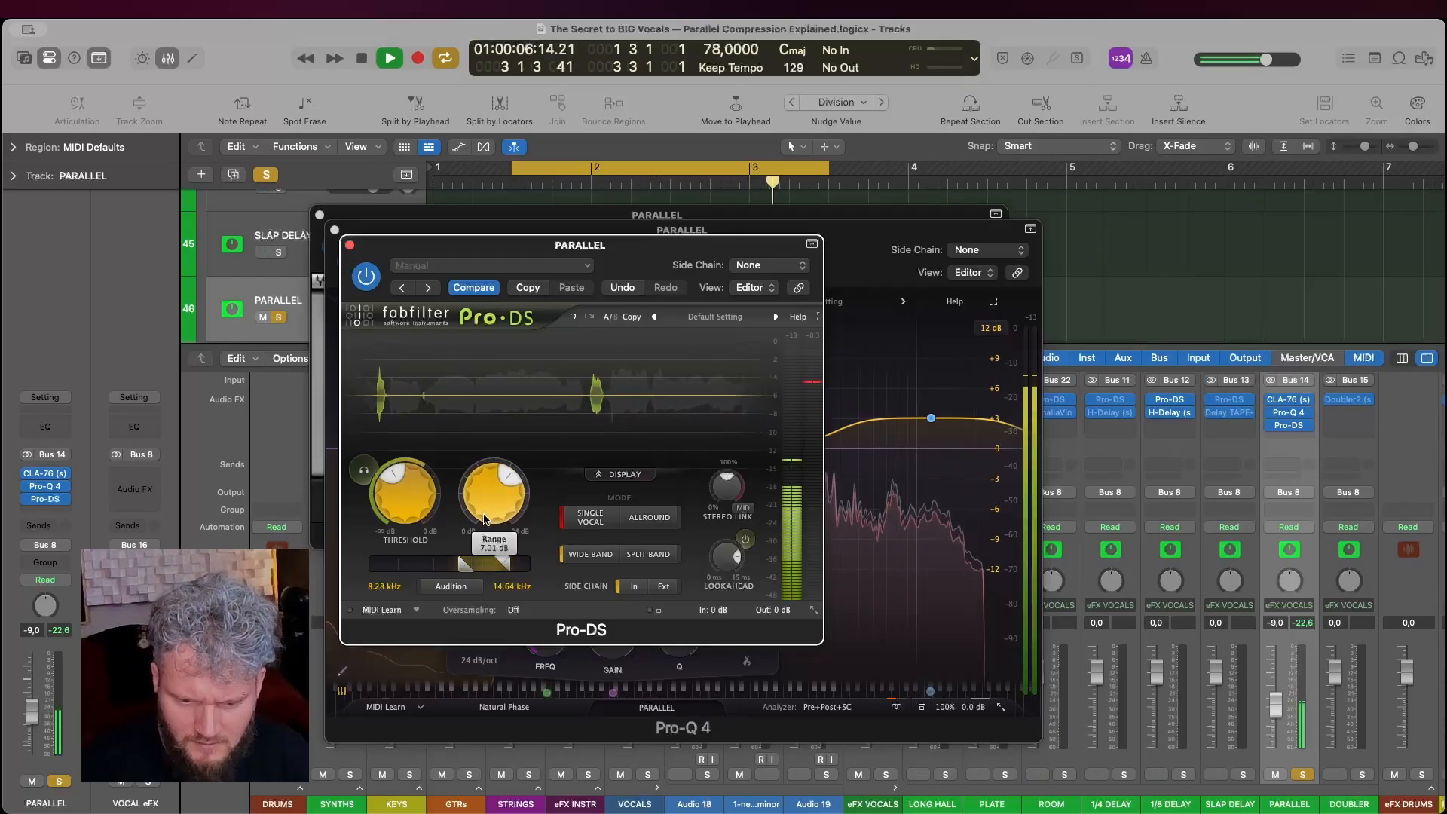
pyautogui.press('space')
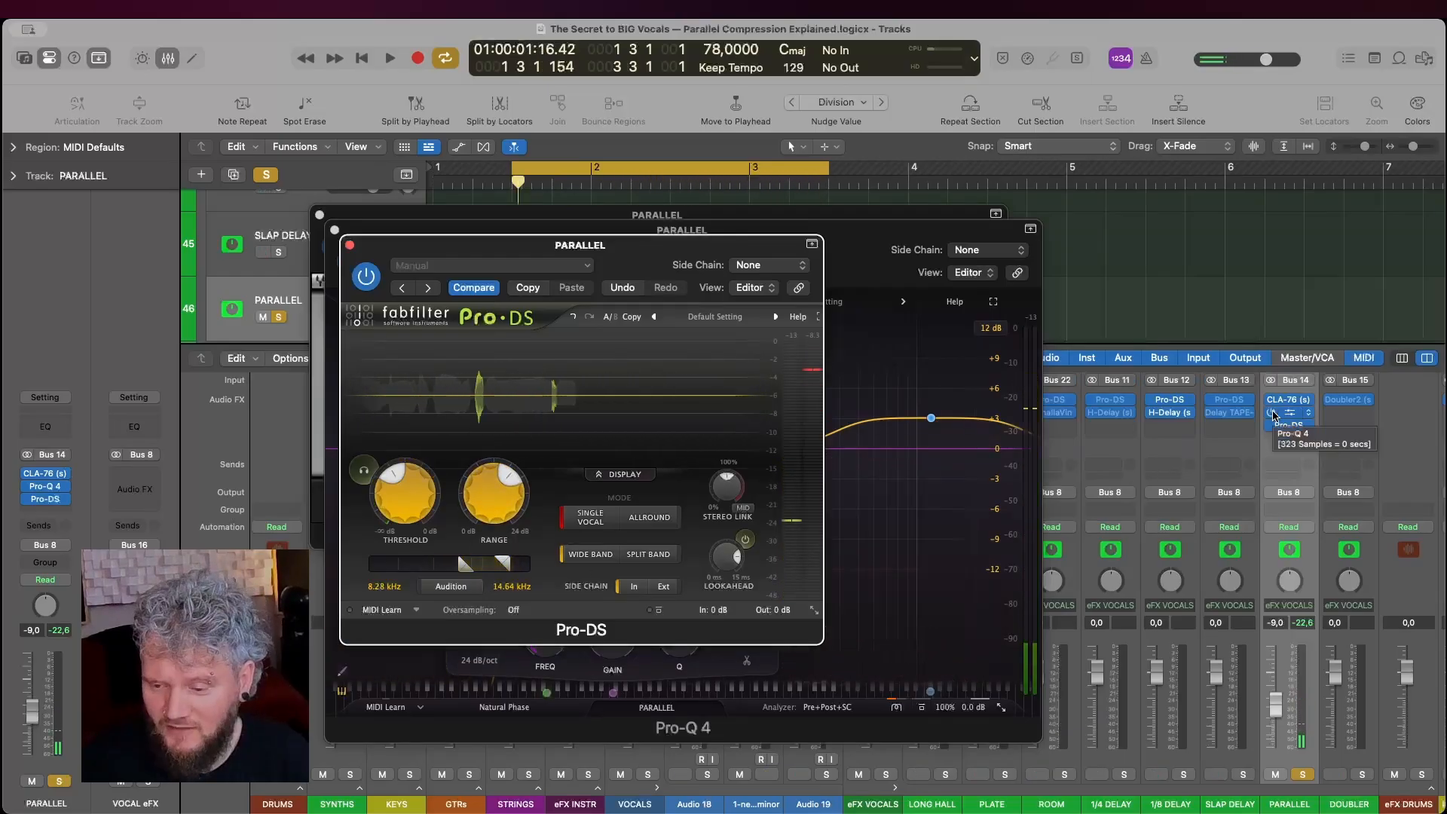
# Play the soloed parallel vocal and compare it with Pro-Q 4 and Pro-DS bypassed and active
pyautogui.press('space')
pyautogui.click(1271, 413)
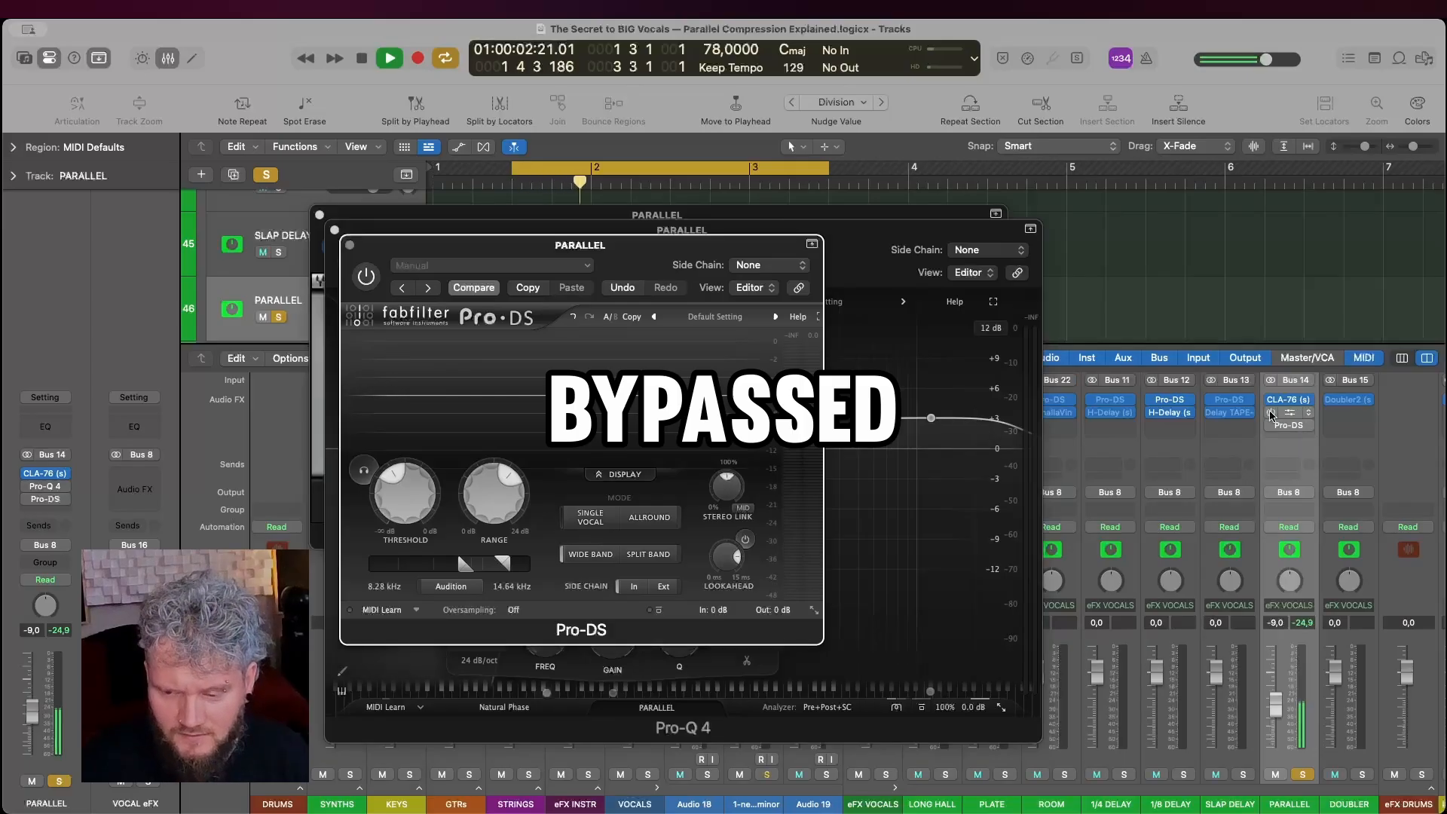
pyautogui.click(1271, 413)
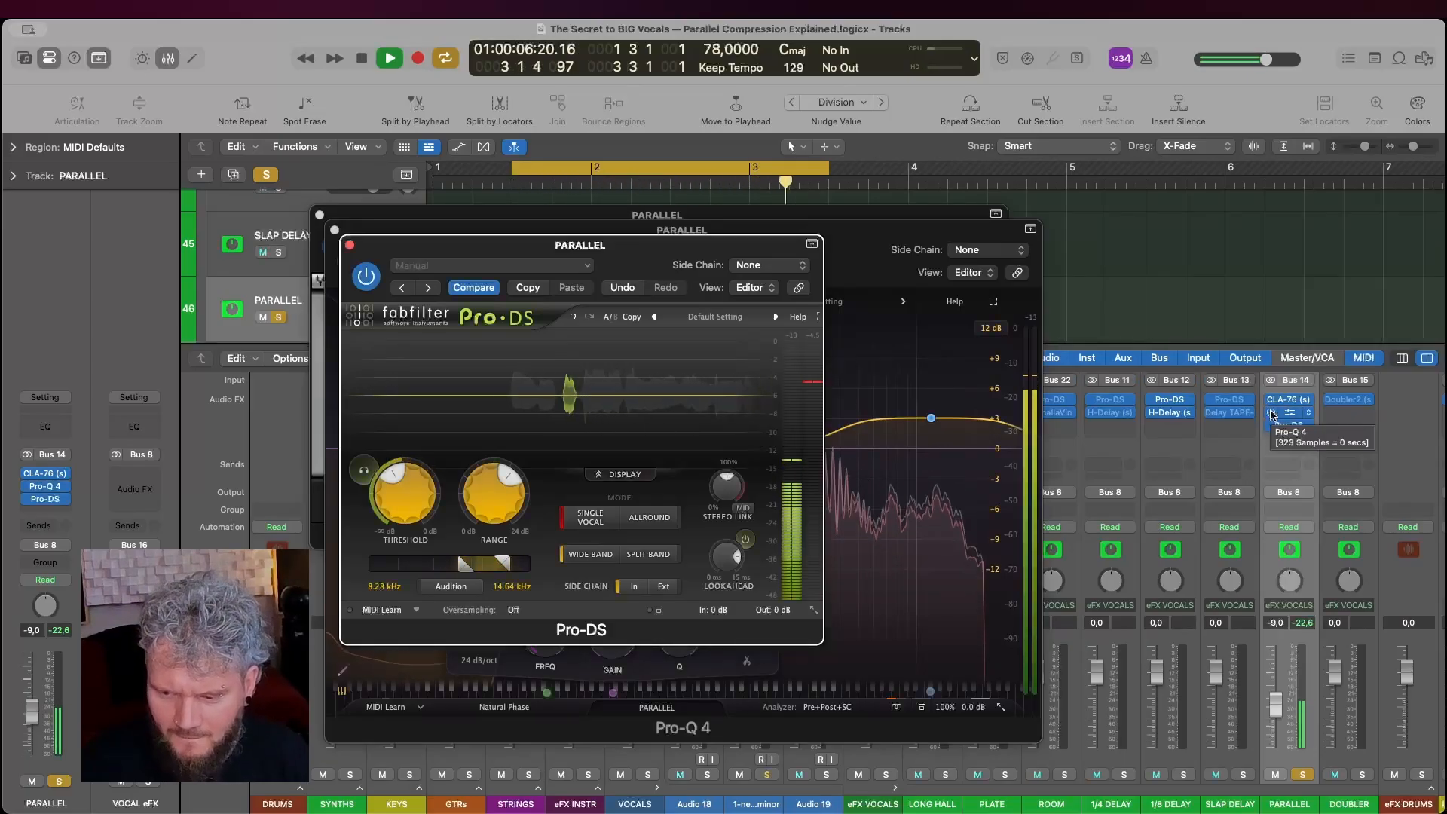
pyautogui.click(1271, 413)
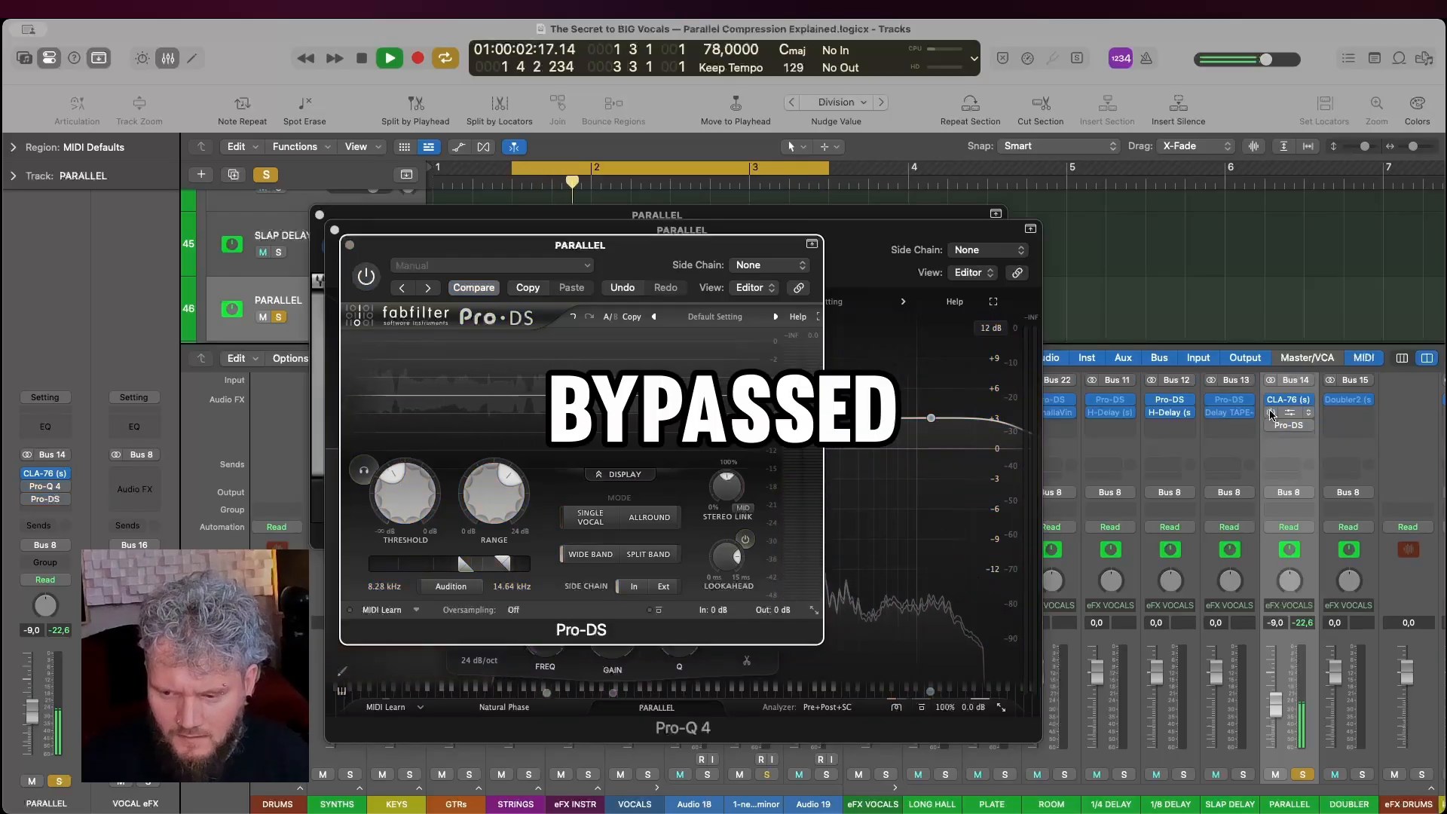
pyautogui.click(1271, 413)
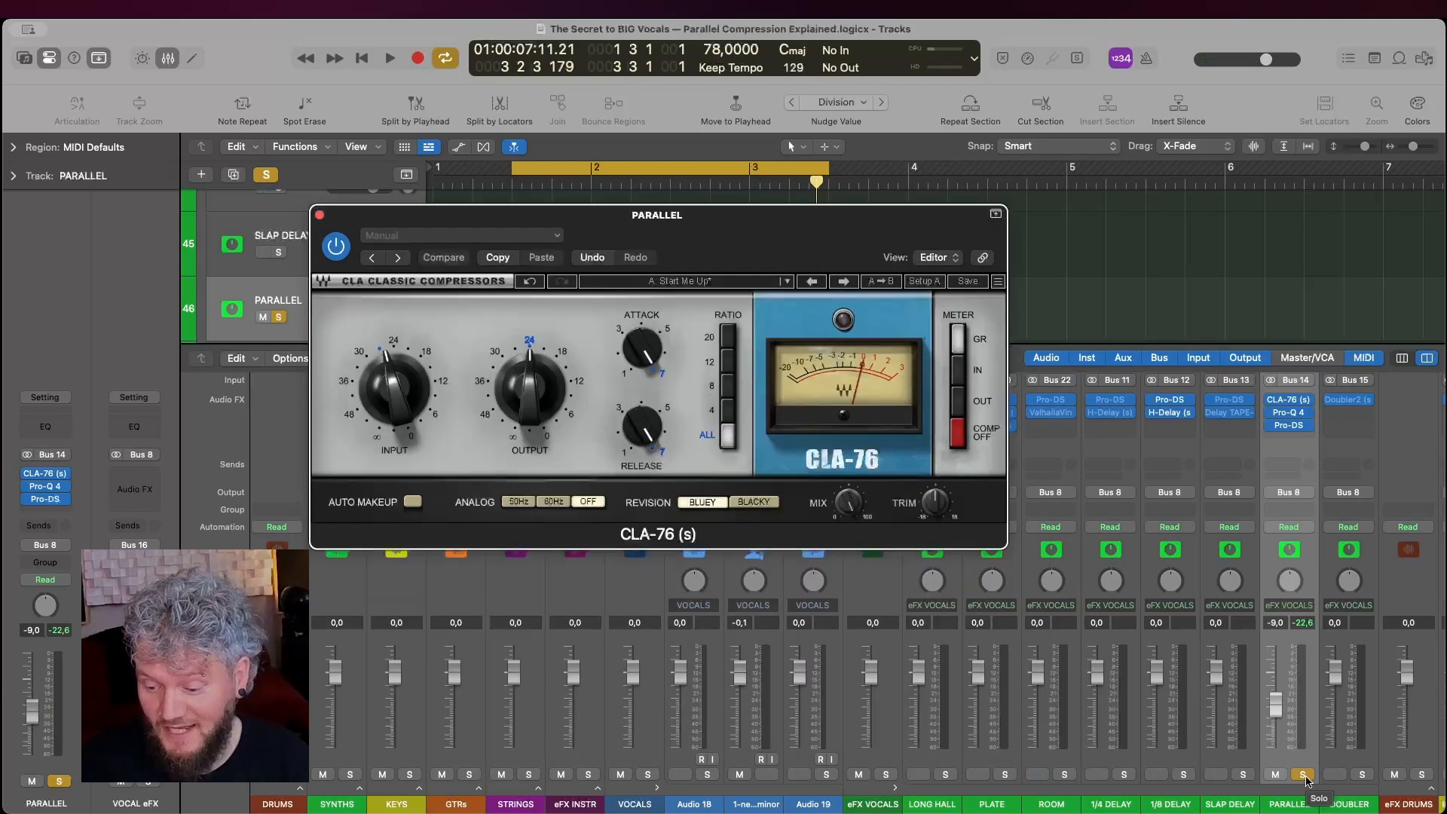
# Unsolo the PARALLEL channel and set its fader to -11.4 dB while the vocal plays
pyautogui.click(1304, 775)
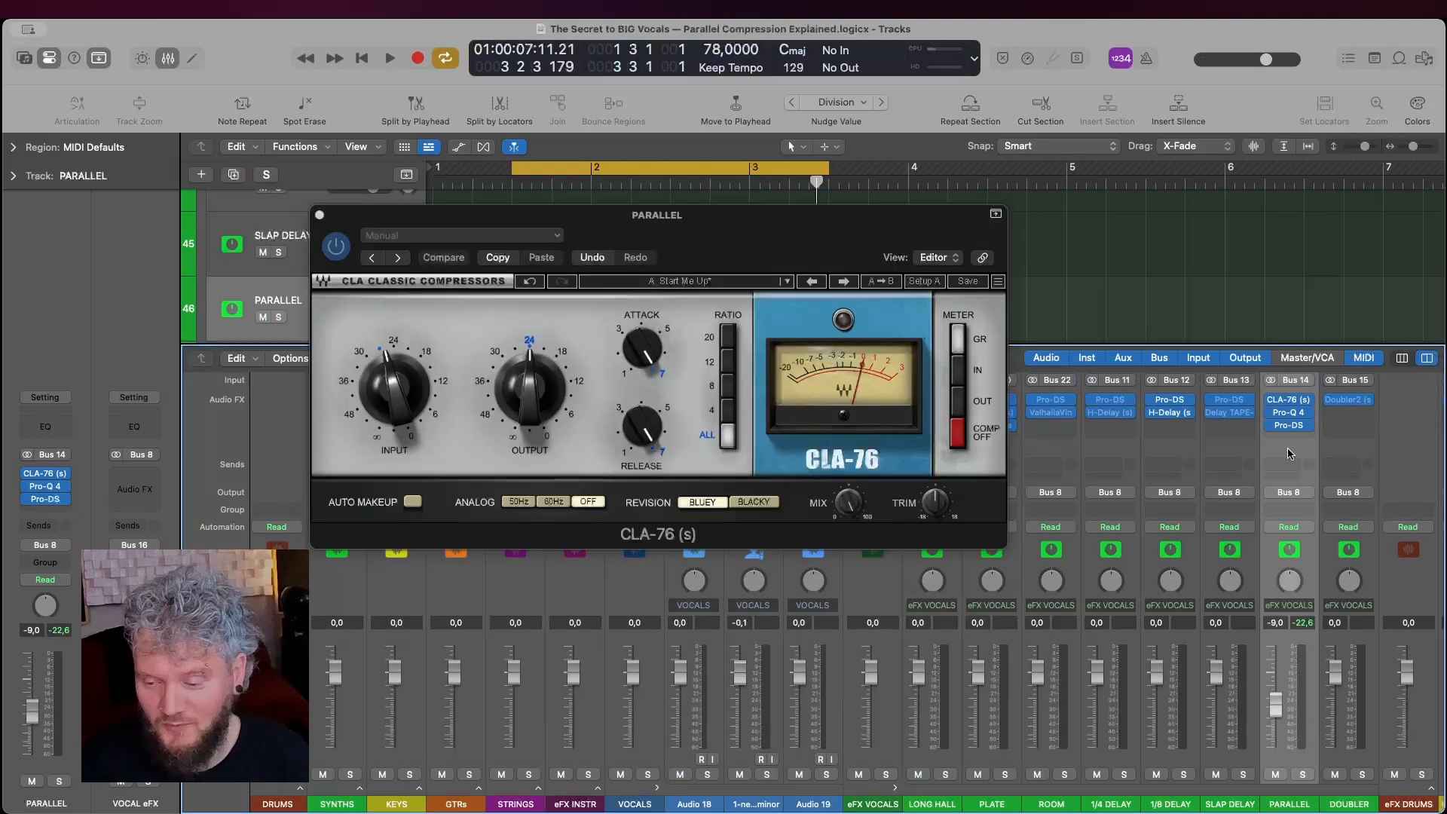
pyautogui.press('space')
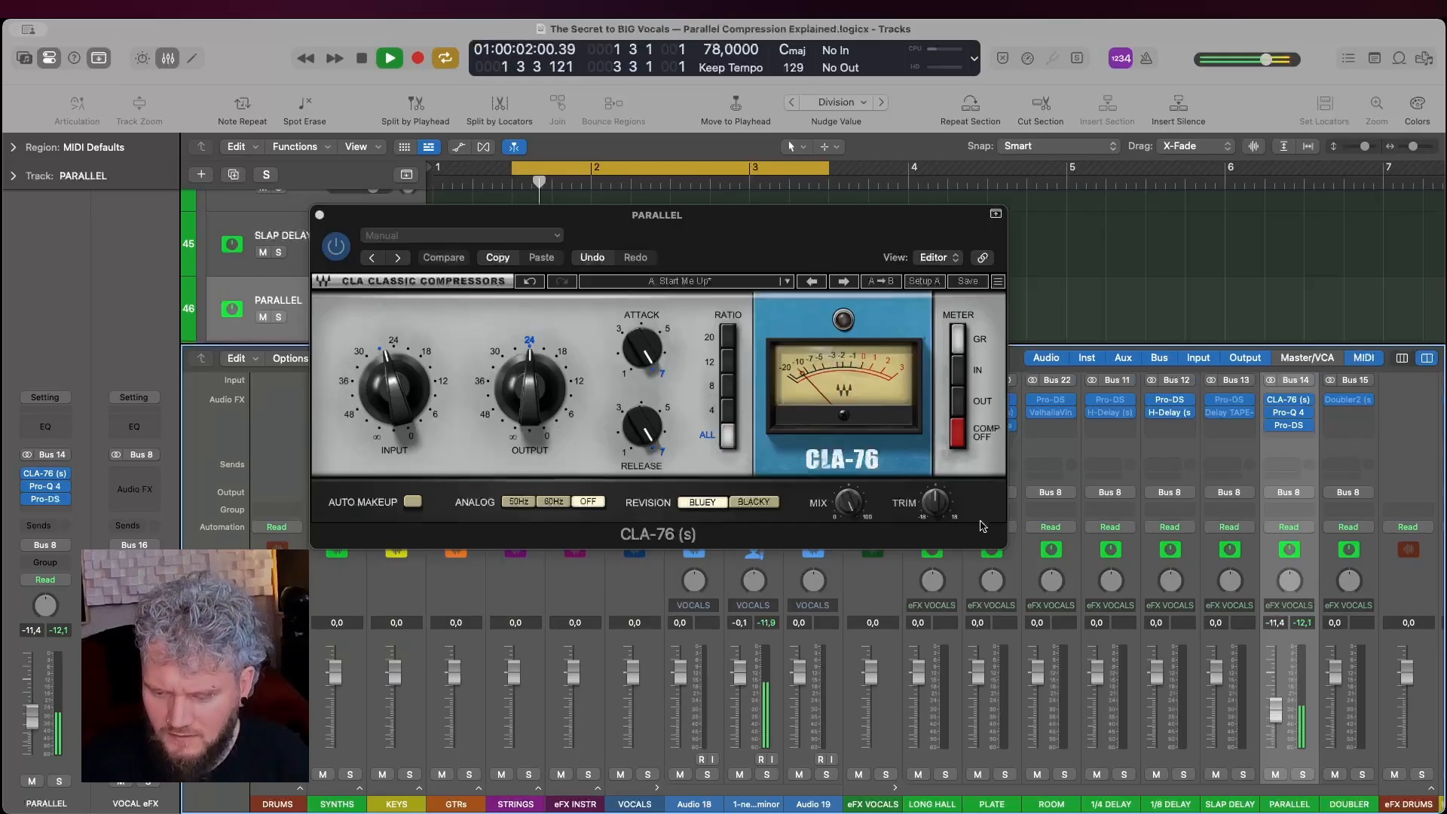
# Compare the vocal during playback with the PARALLEL channel muted and unmuted
pyautogui.click(1273, 776)
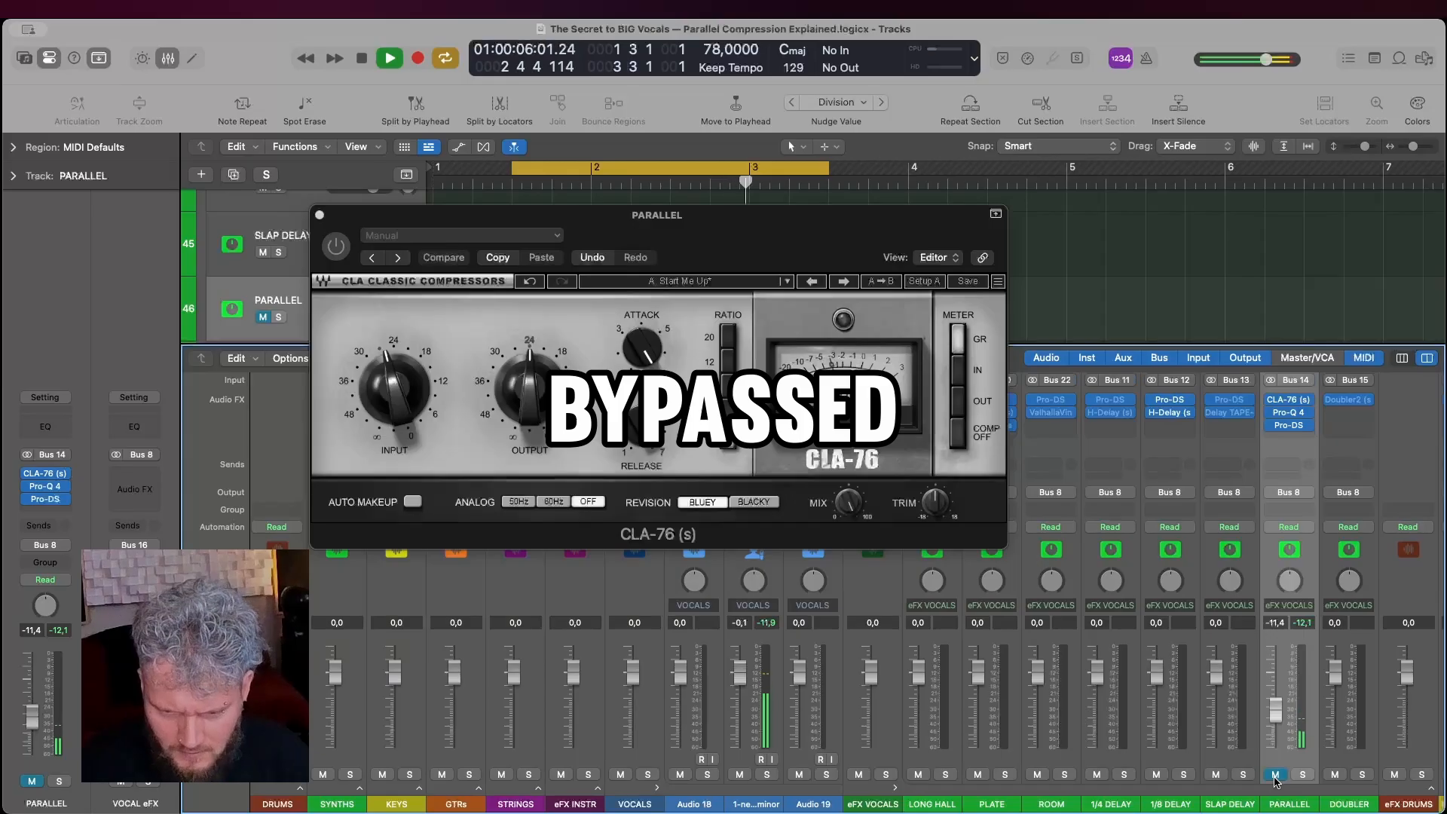
pyautogui.click(1274, 776)
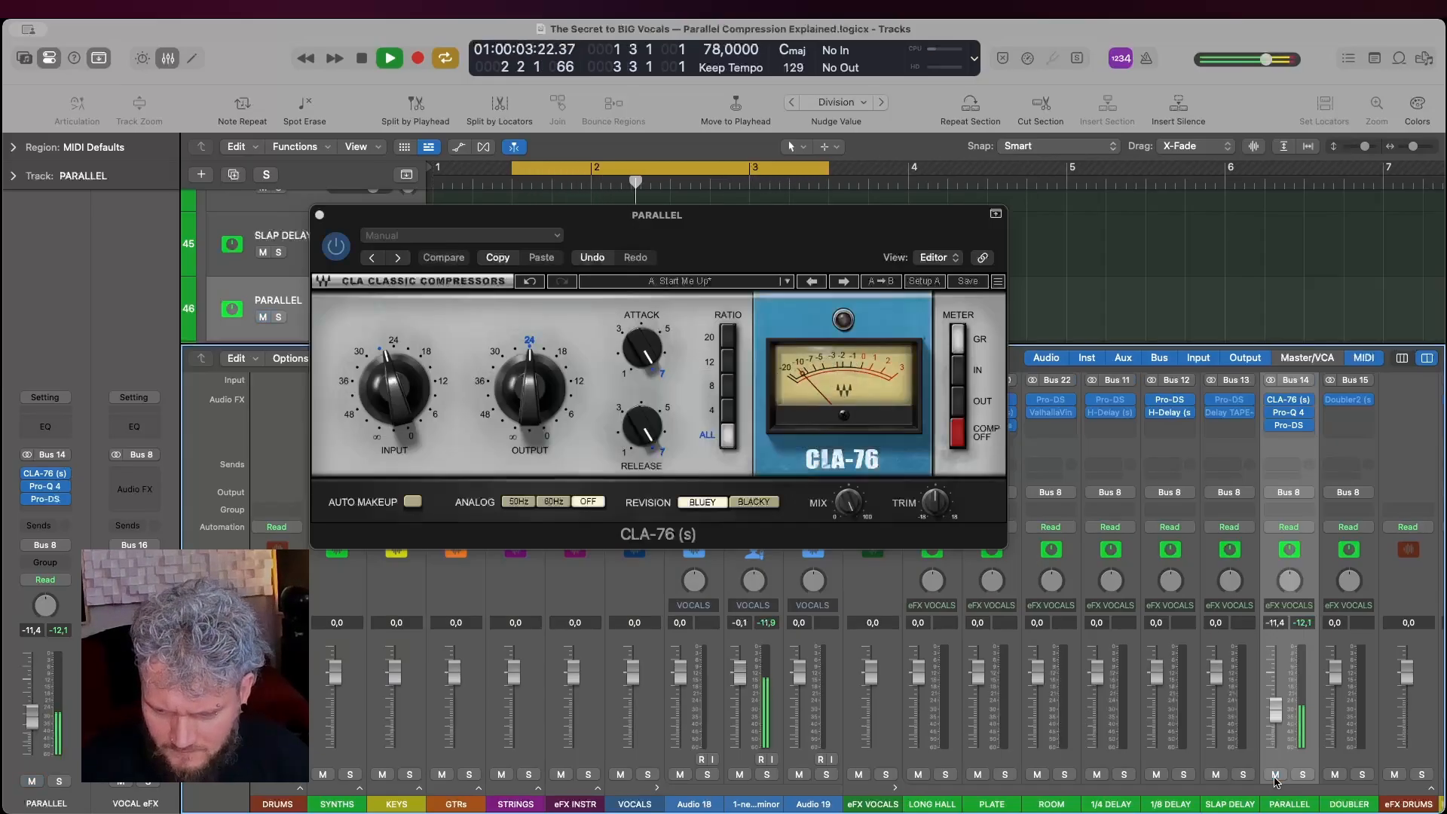
pyautogui.click(1275, 776)
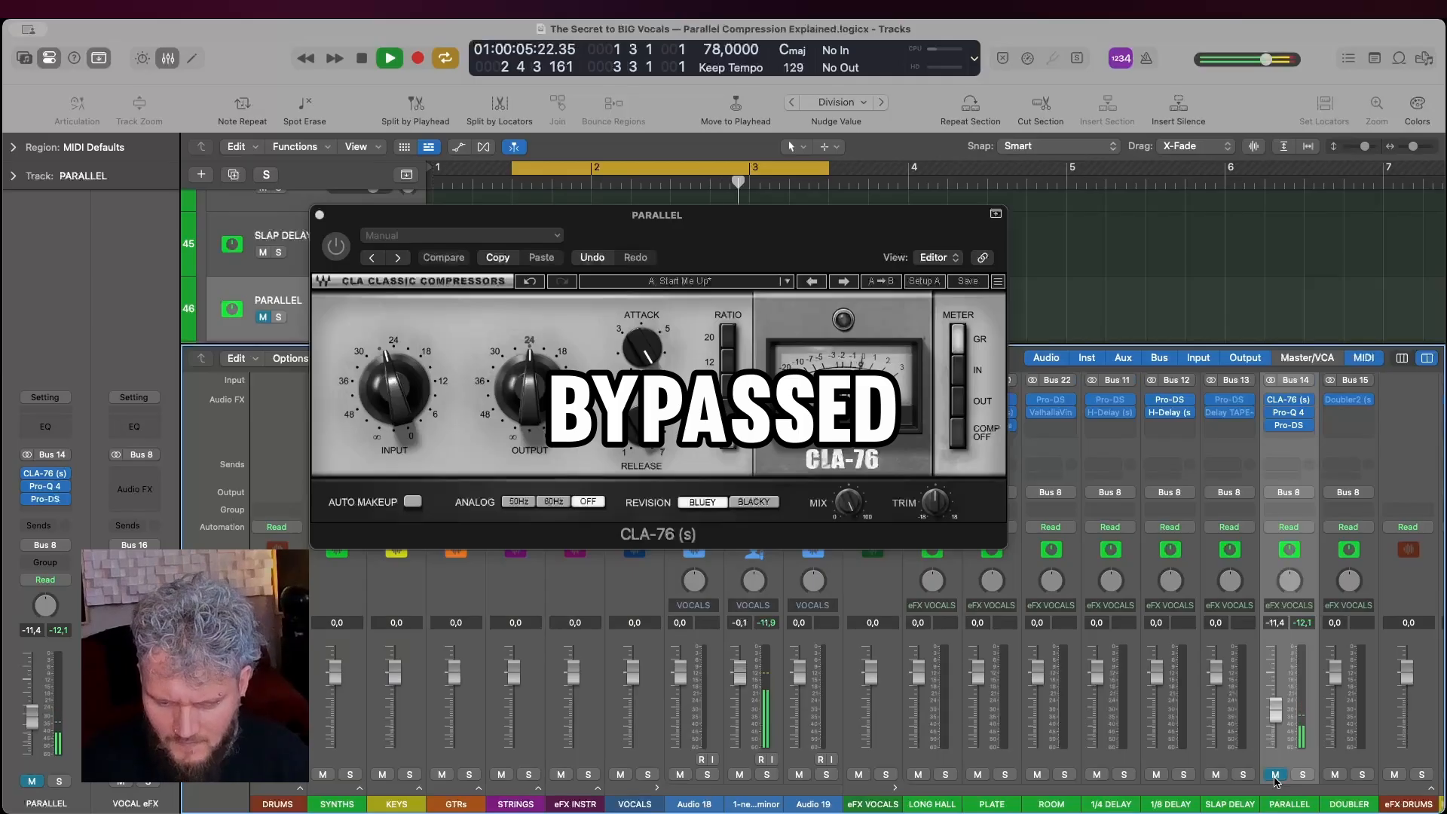